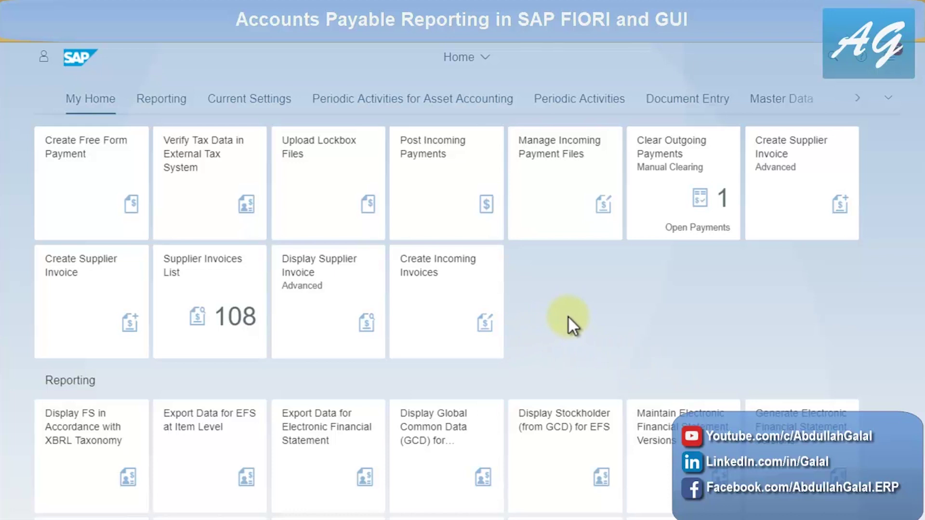
Jump to the Analytics for Accounts Payable group and open the Me Area showing recent activity
click(889, 100)
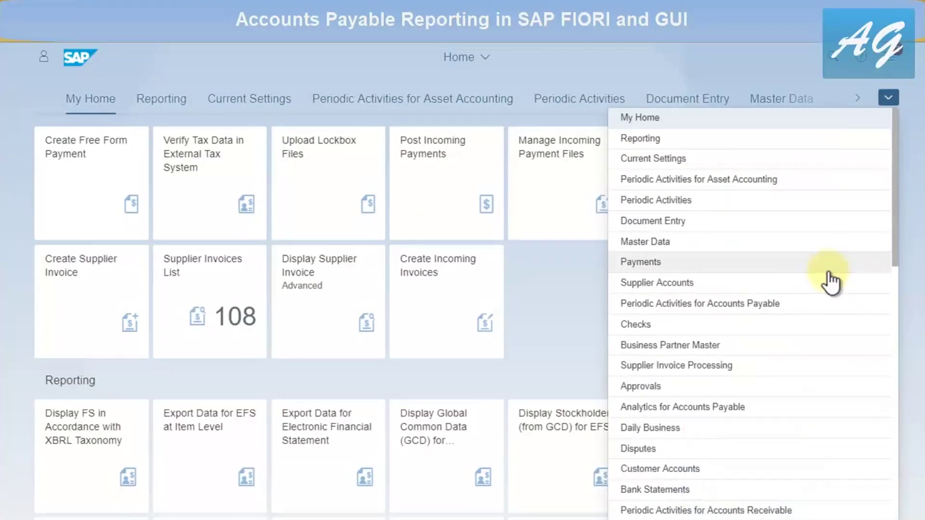
click(773, 412)
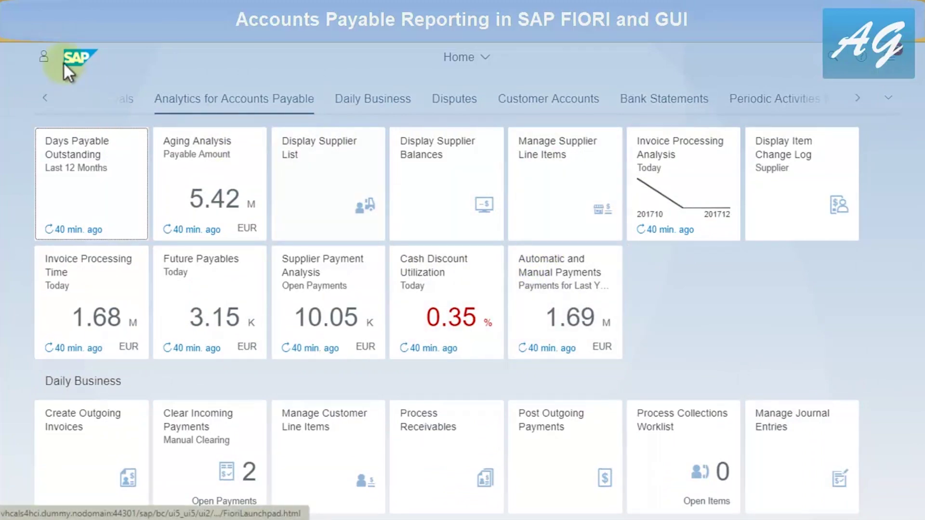
click(43, 56)
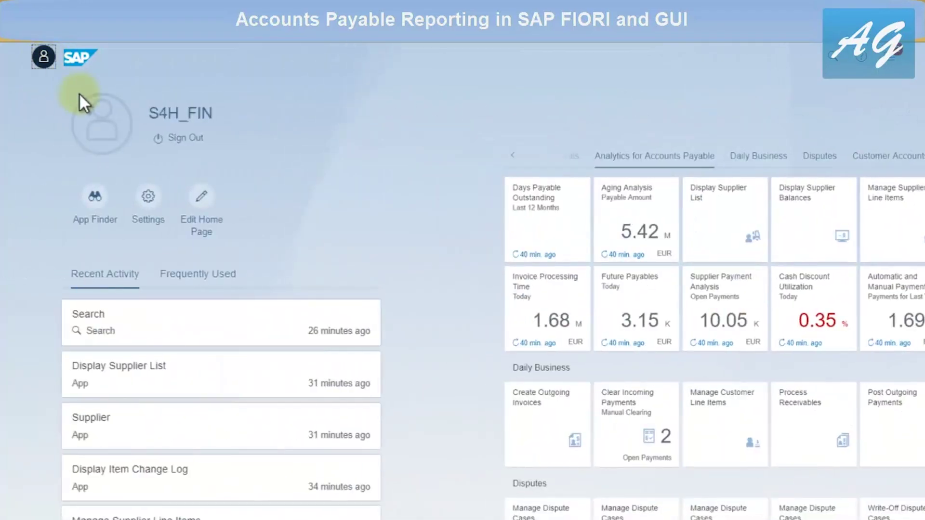
Browse the App Finder catalog and its search field, then go back to the launchpad home
click(95, 199)
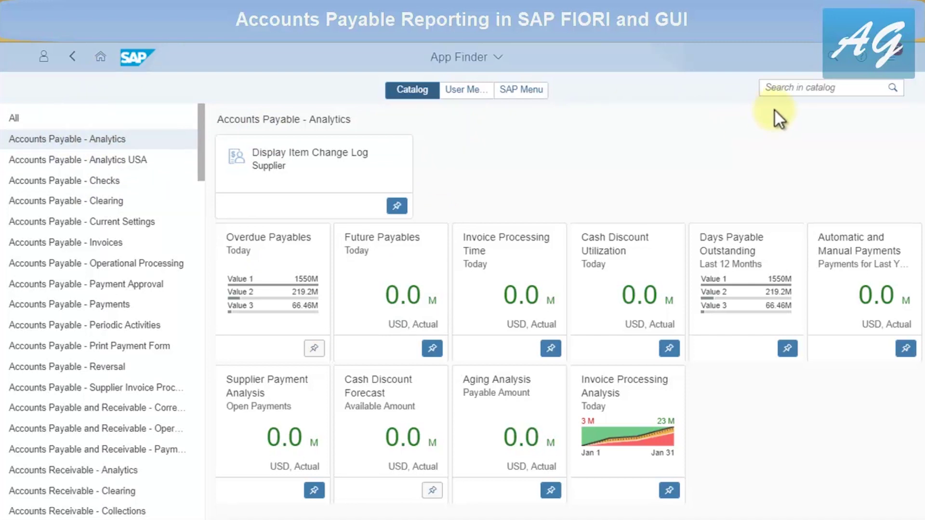
click(815, 89)
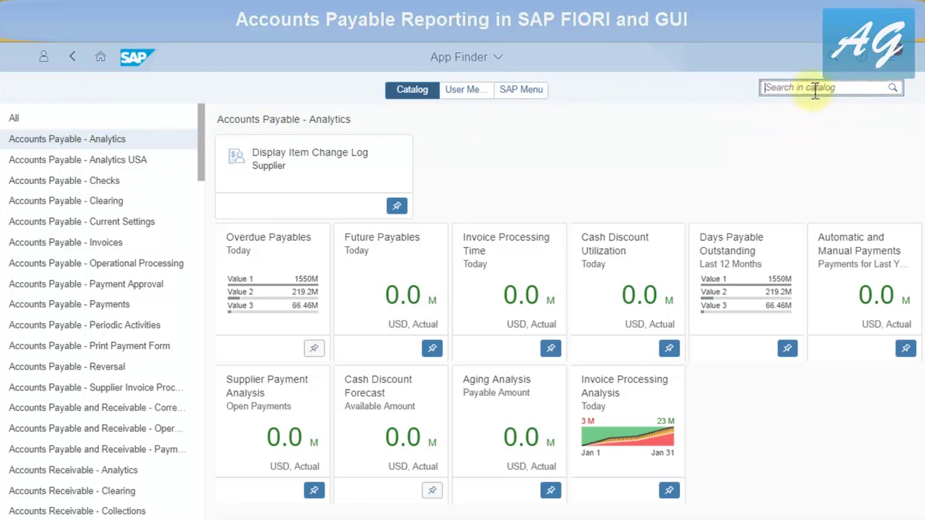
click(77, 56)
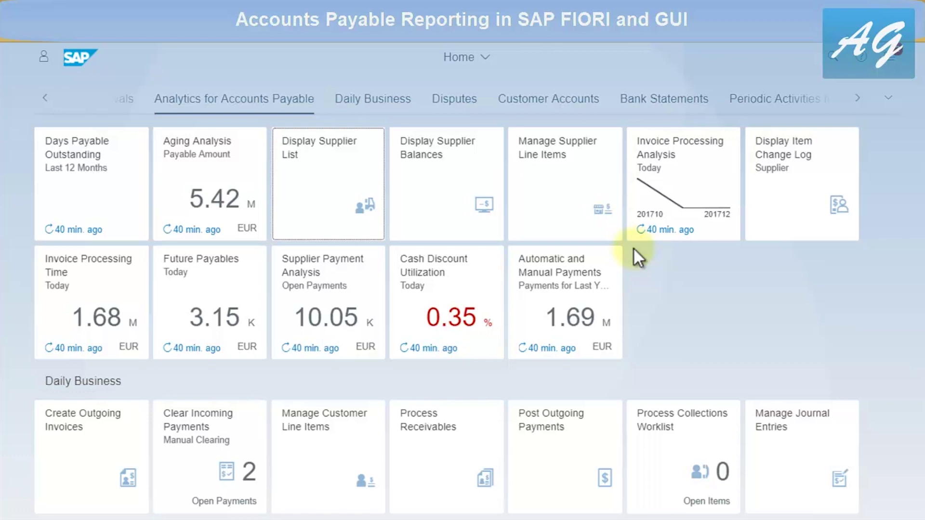
List the 44 suppliers of company code 1710 in Display Supplier List
click(347, 198)
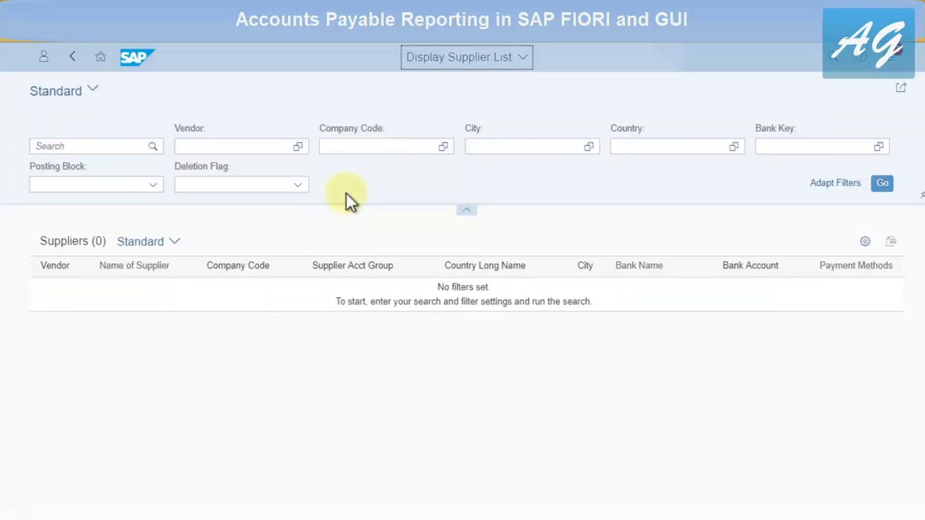
click(368, 146)
text(171)
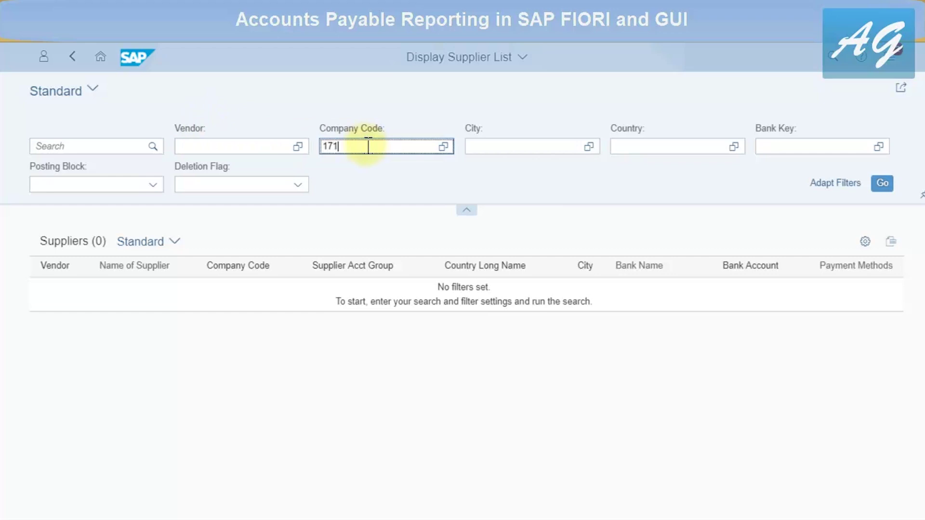
text(0)
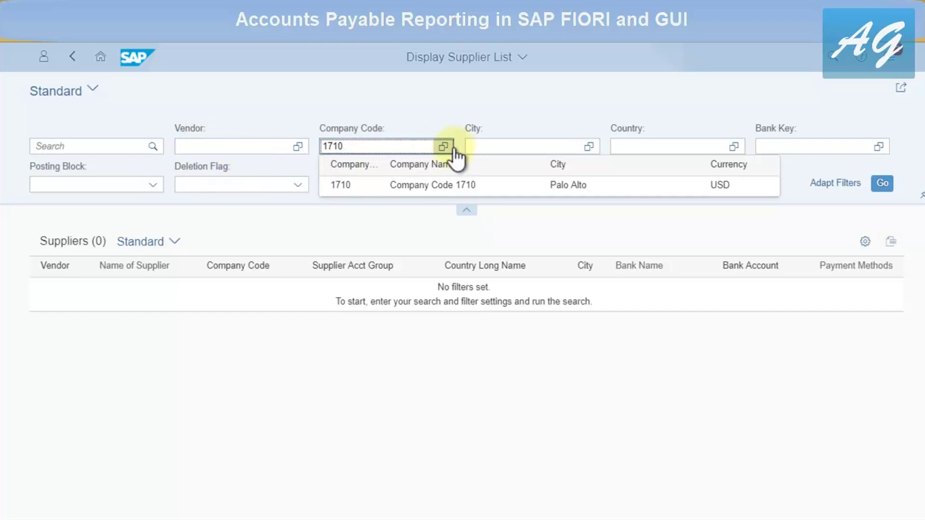
click(435, 128)
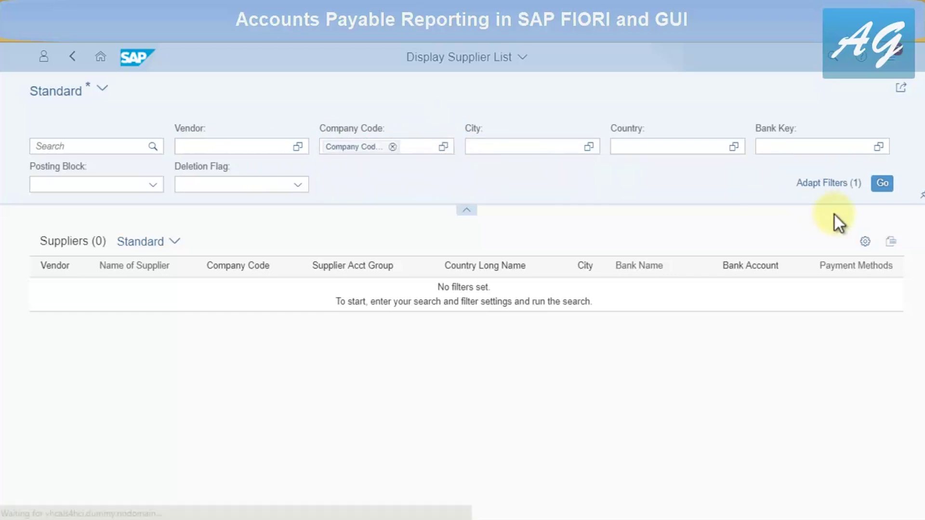
click(882, 183)
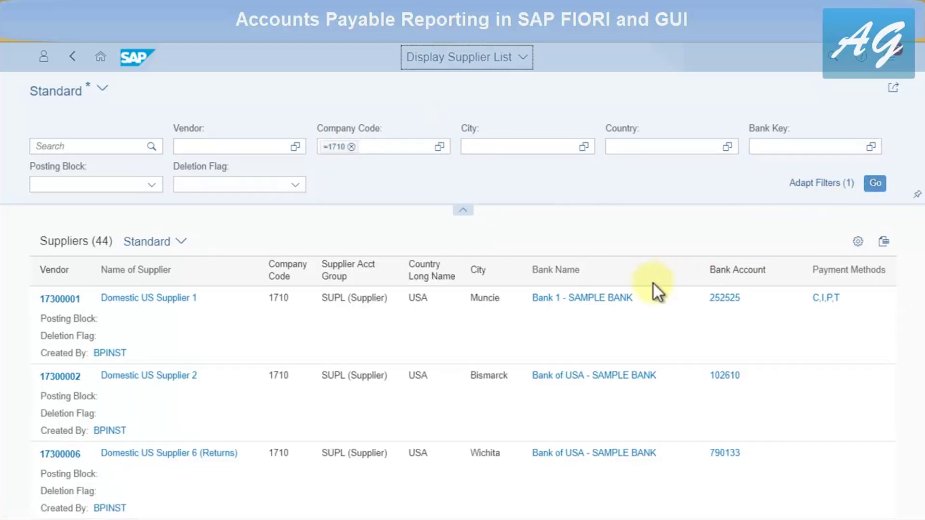
Show the related links for Domestic US Supplier 2
scroll(654, 285, down, 3)
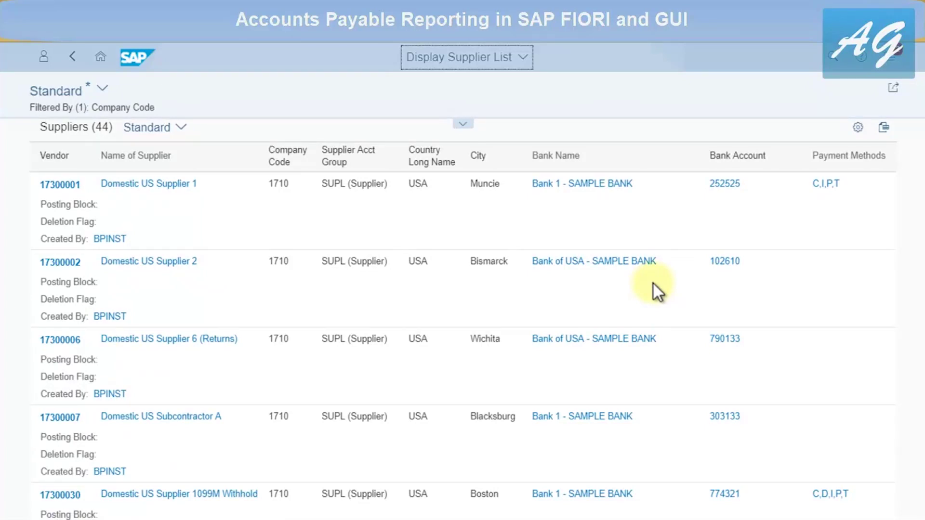
scroll(653, 285, up, 2)
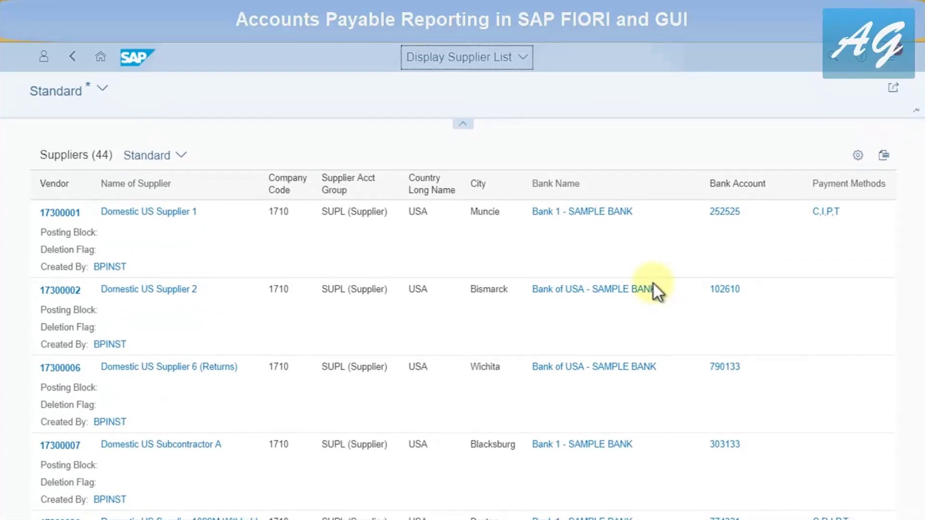
click(68, 292)
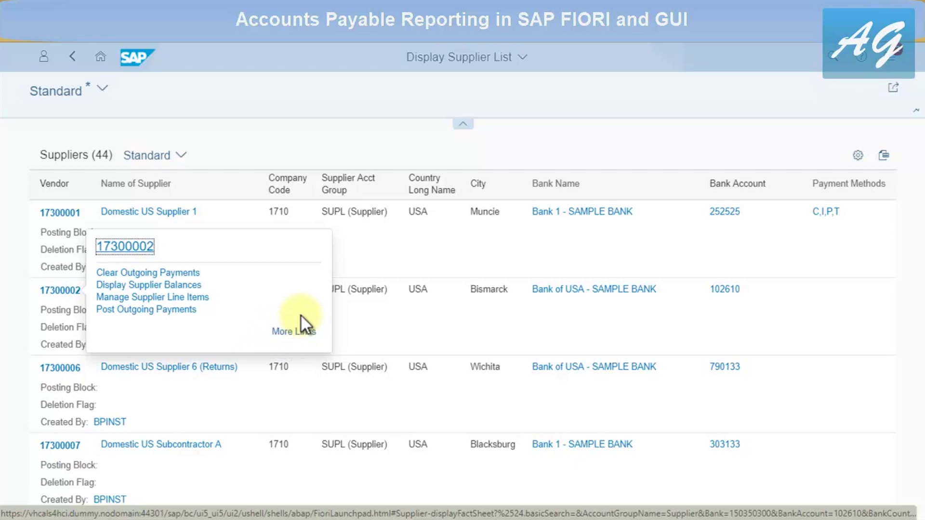
click(138, 247)
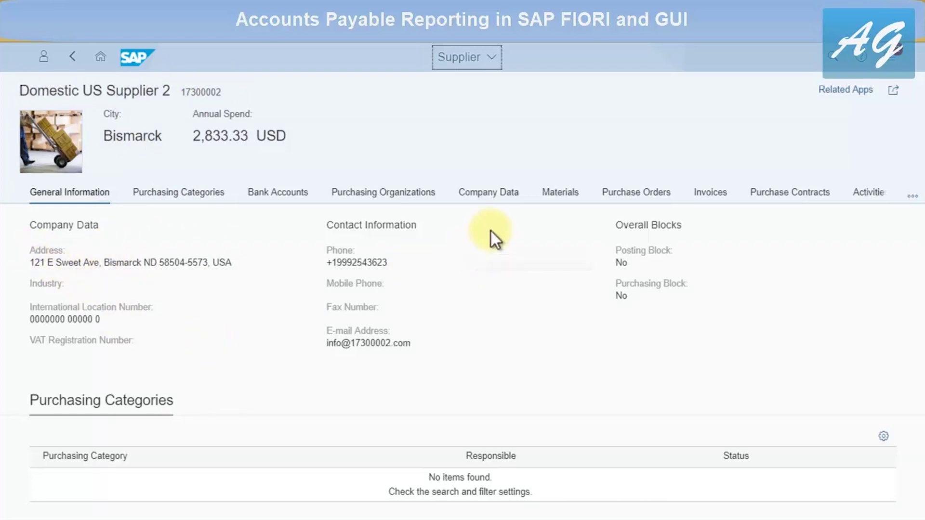
click(556, 194)
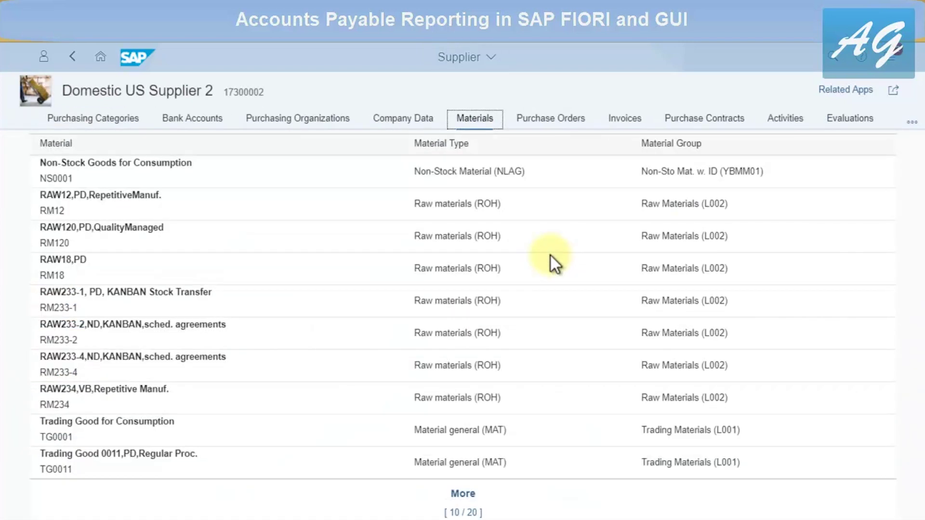
click(550, 130)
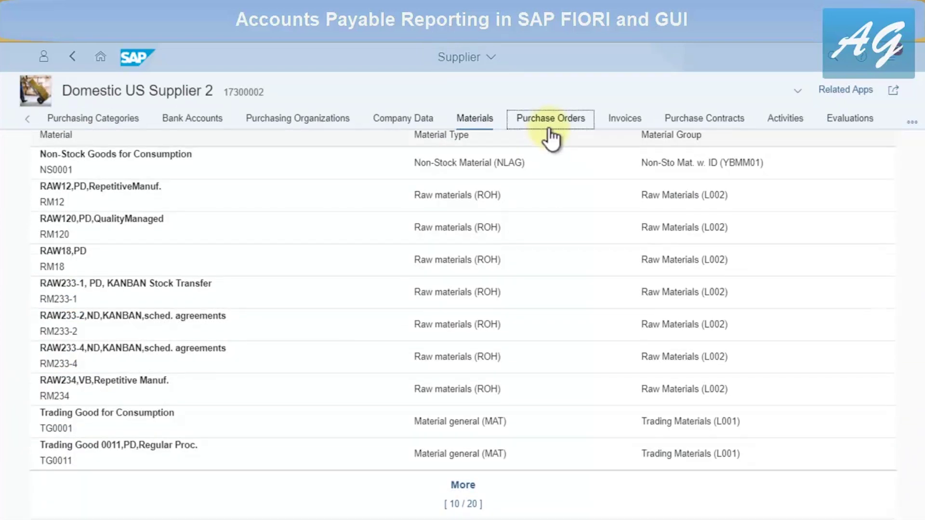
click(629, 126)
click(704, 129)
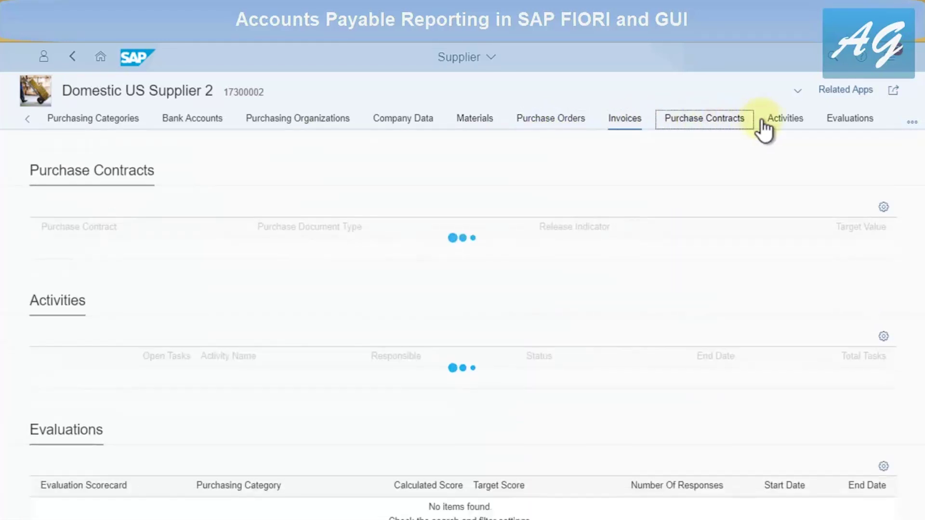
click(783, 129)
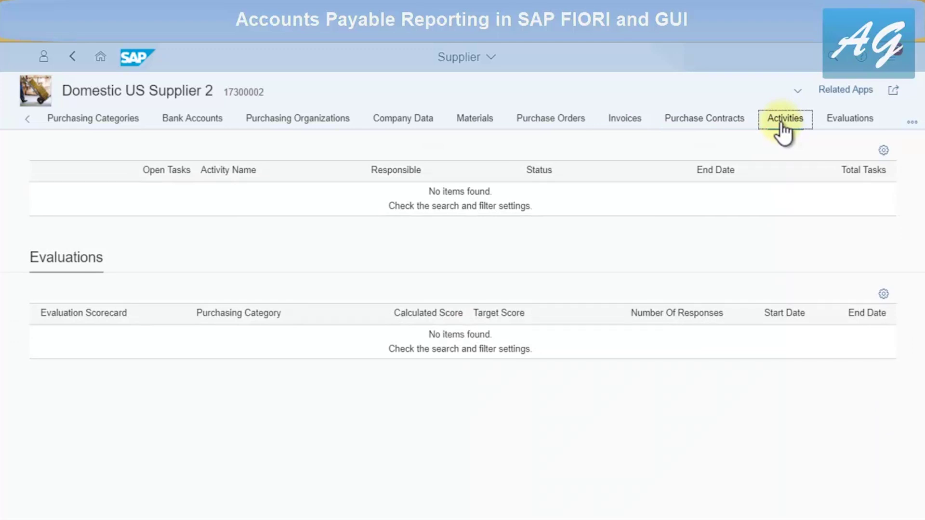
scroll(415, 169, up, 3)
scroll(414, 170, up, 3)
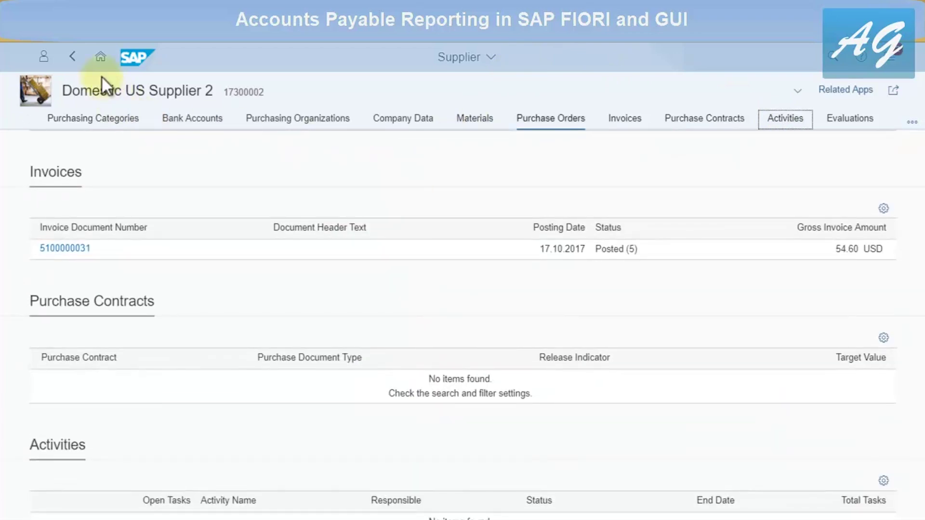
click(73, 55)
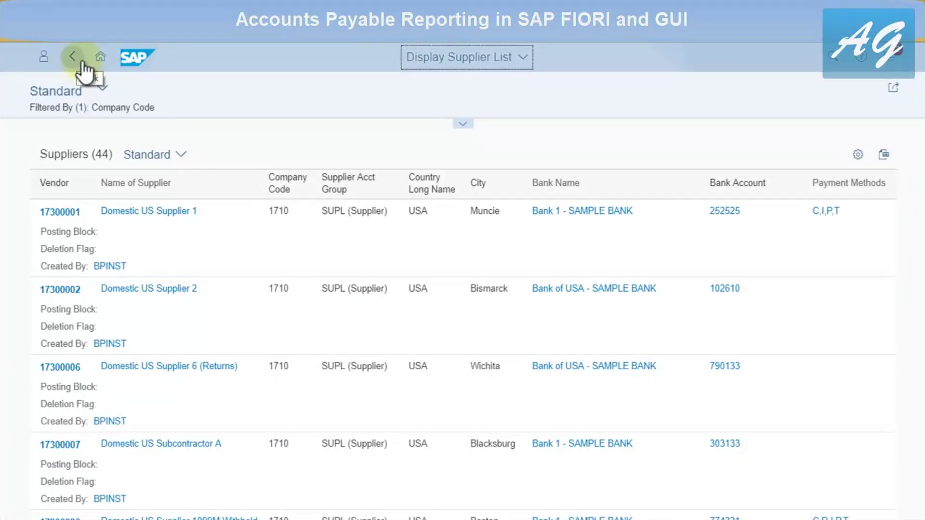
Run Display Supplier Balances for company code 1710, showing 2018 USD balances by period
click(99, 58)
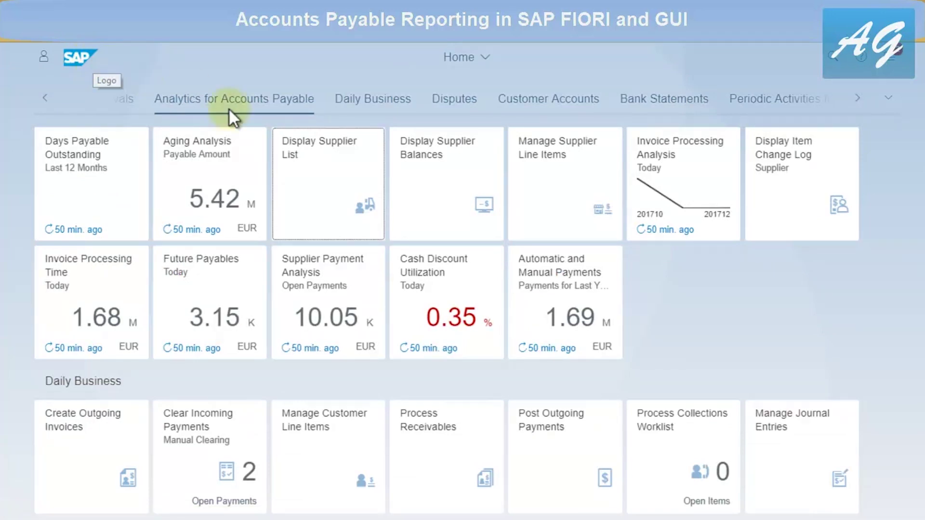
click(451, 194)
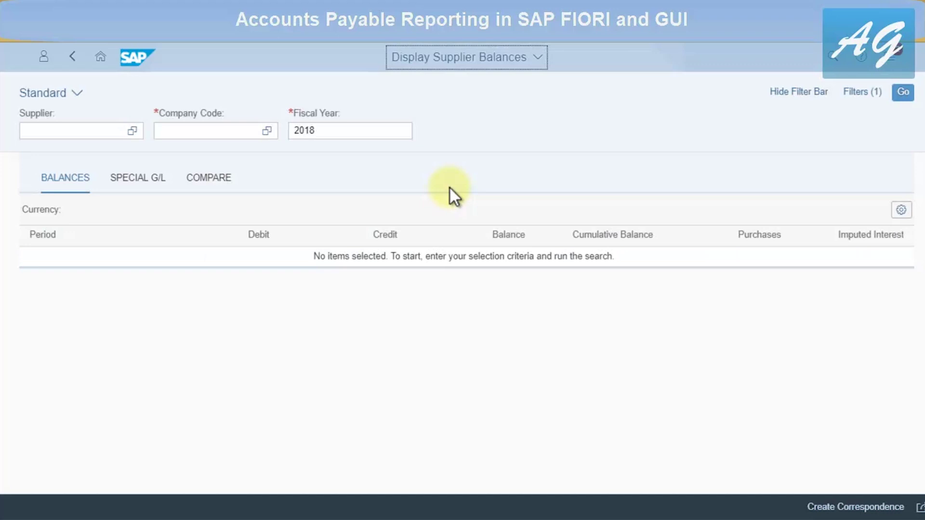
click(240, 132)
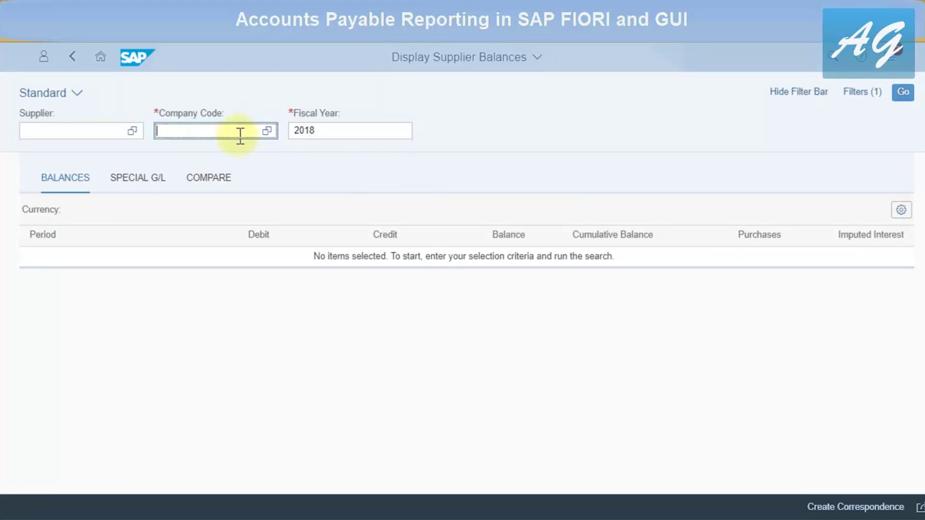
text(1710)
key(Return)
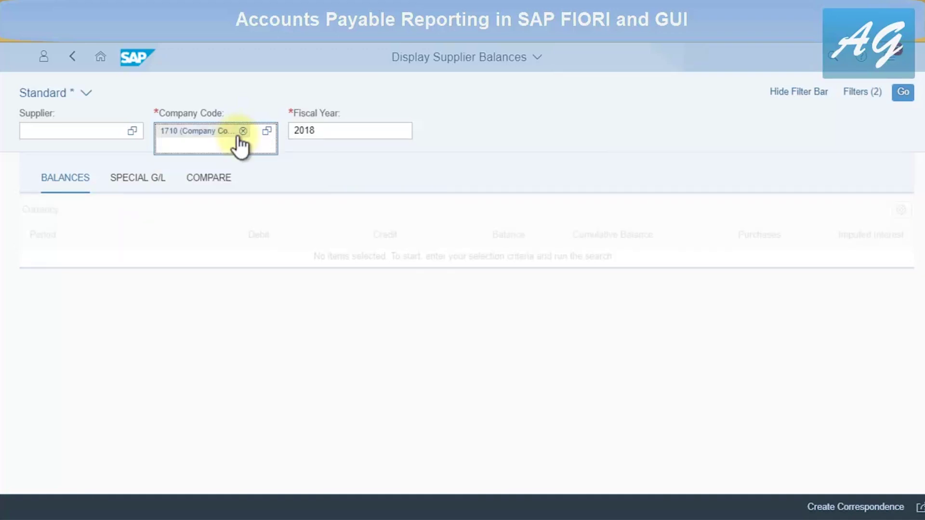
click(903, 93)
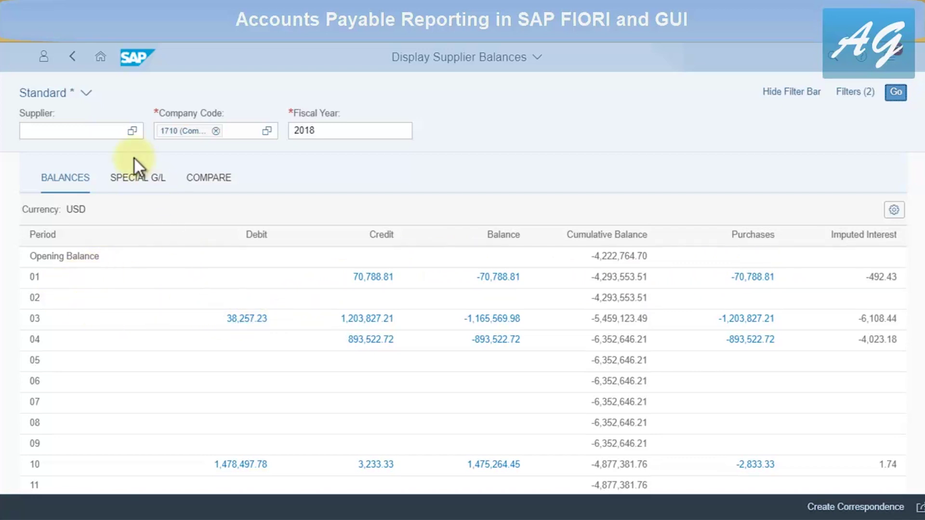
Search suppliers for 'supl' and tick SUPL1, SUPL2, SUPL31 and SUPL30 in the full list
click(95, 130)
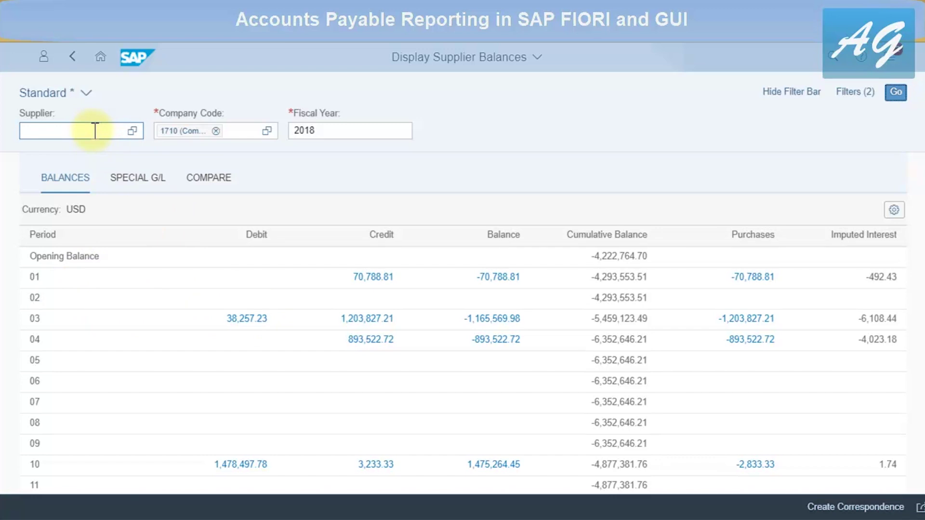
click(95, 130)
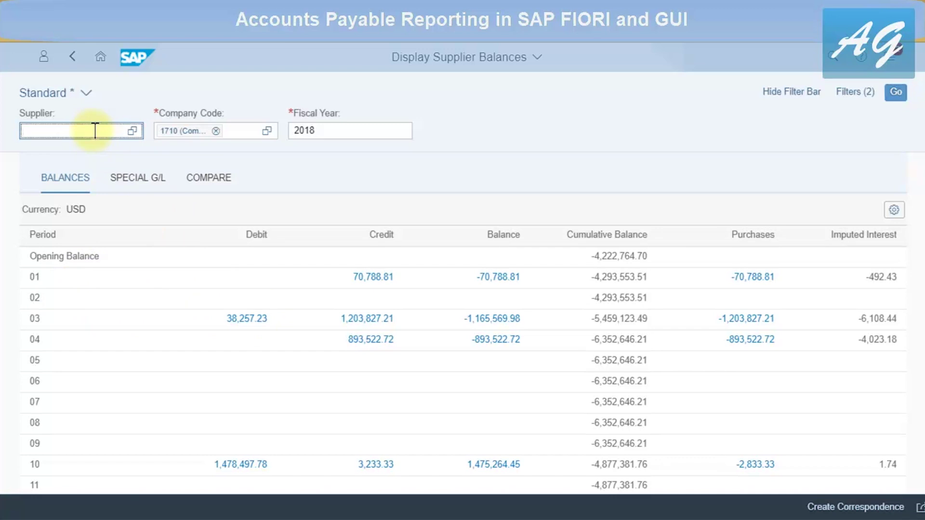
text(supl)
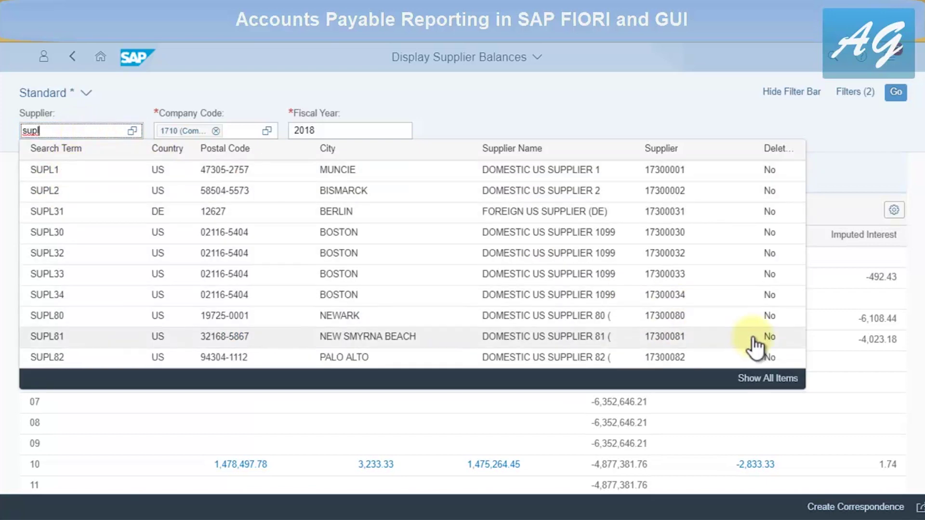
click(768, 381)
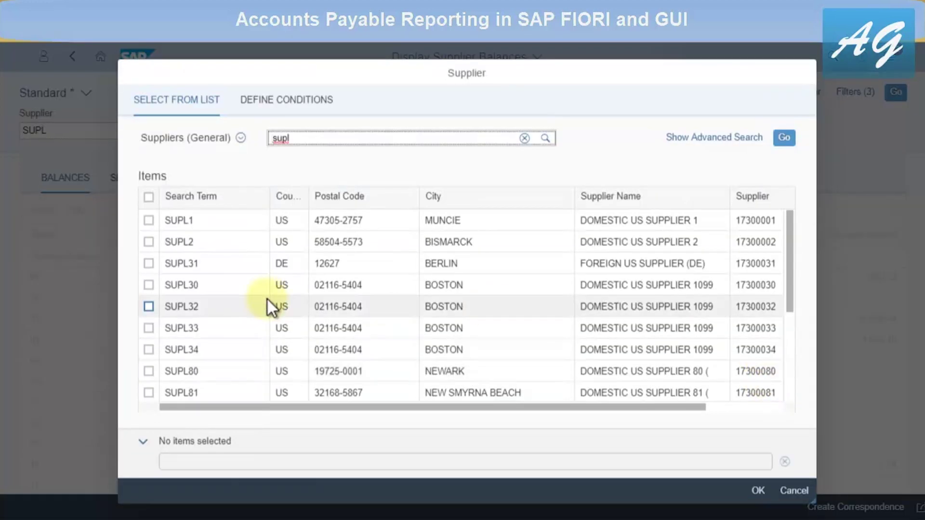
click(149, 220)
click(149, 239)
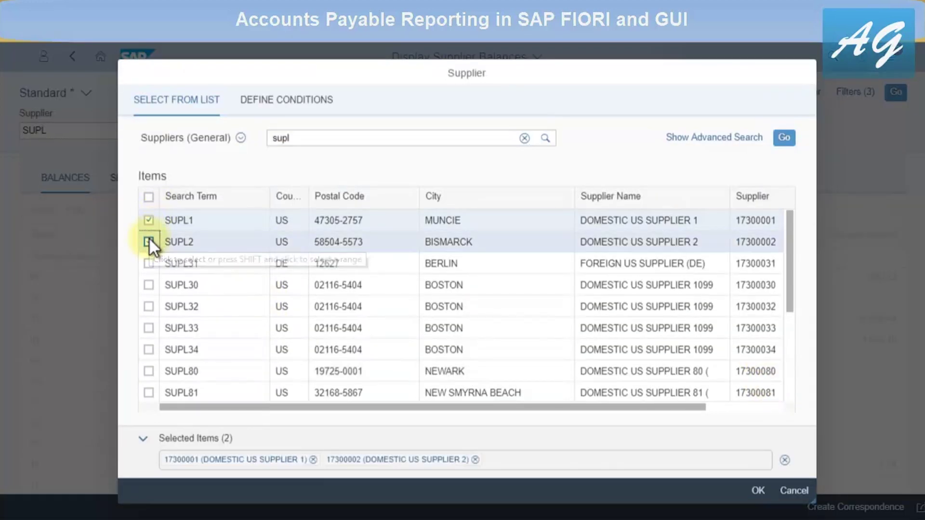
click(149, 264)
Confirm suppliers 17300001, 17300002, 17300031 and 17300030 and reload their 2018 balances
click(148, 285)
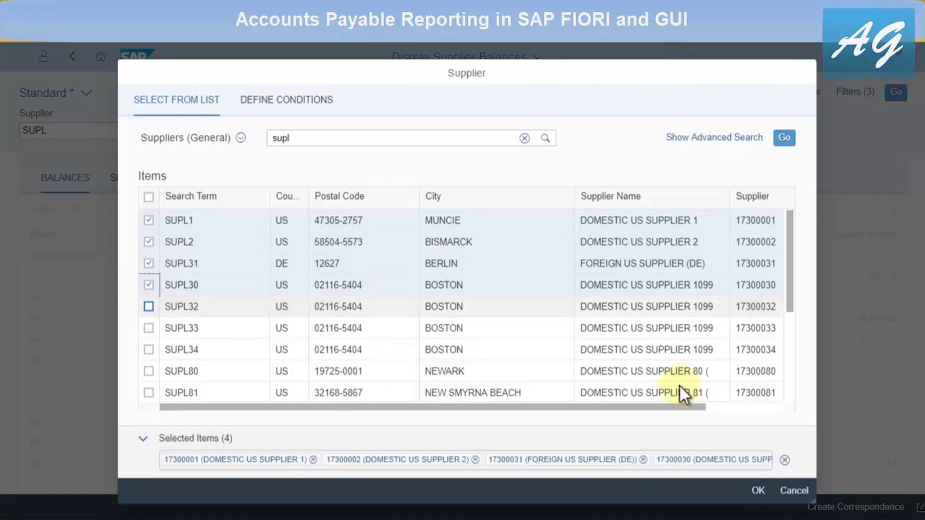
click(756, 491)
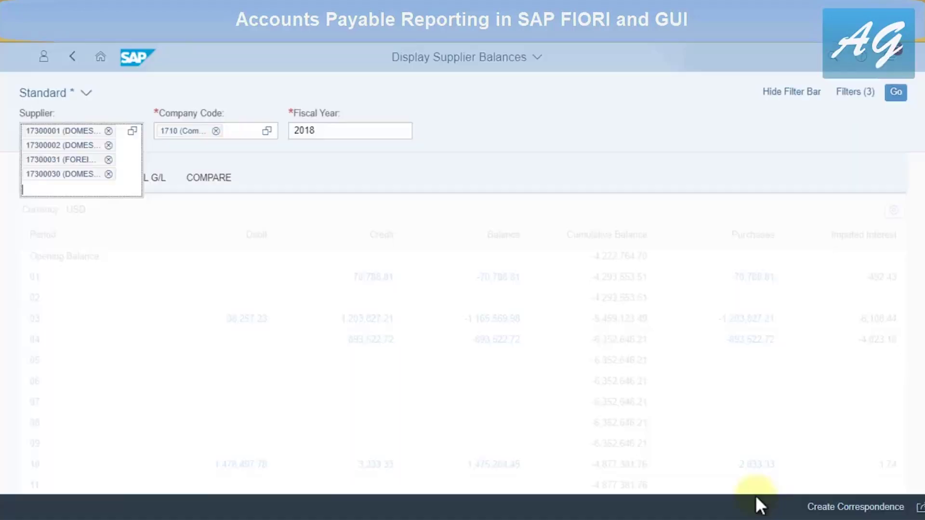
click(896, 94)
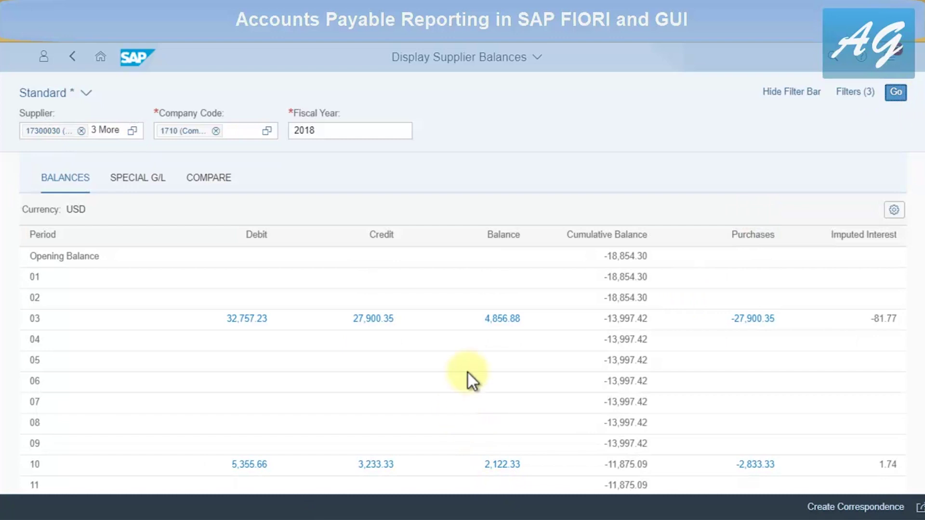
scroll(467, 371, down, 1)
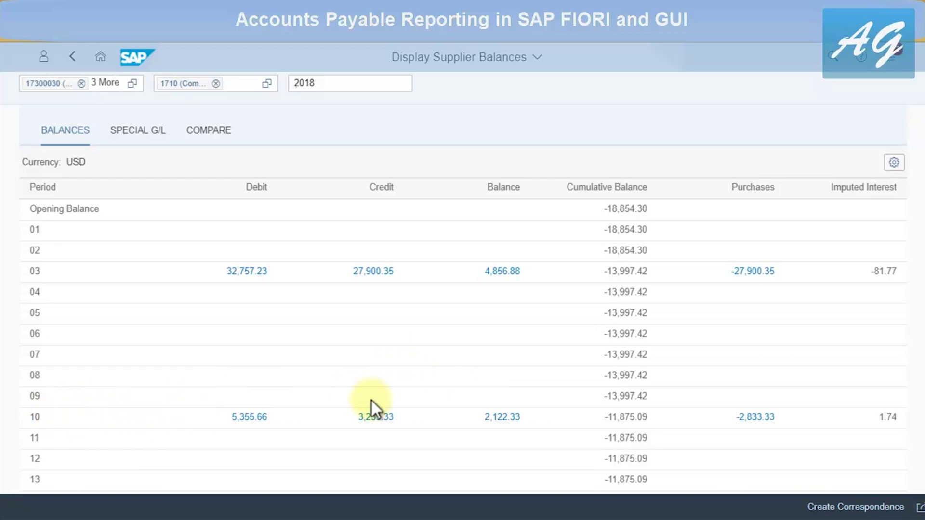
click(501, 417)
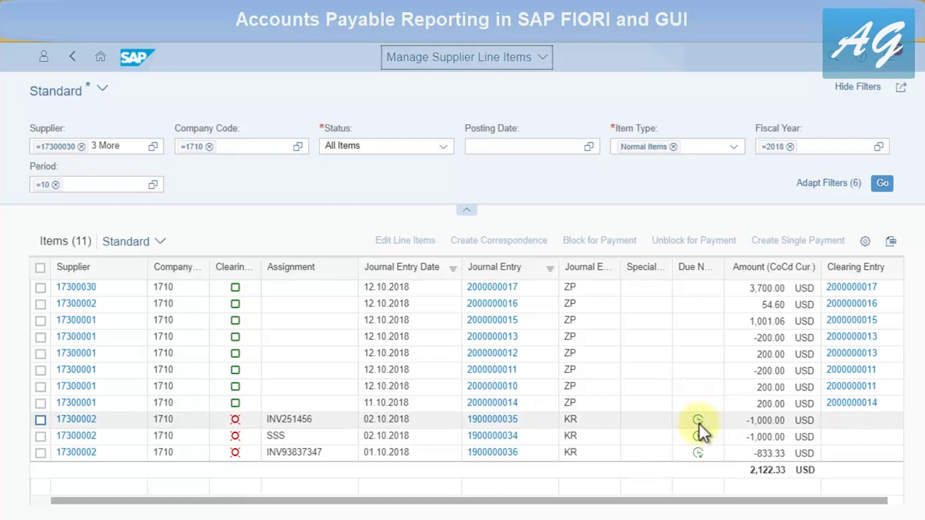
click(682, 423)
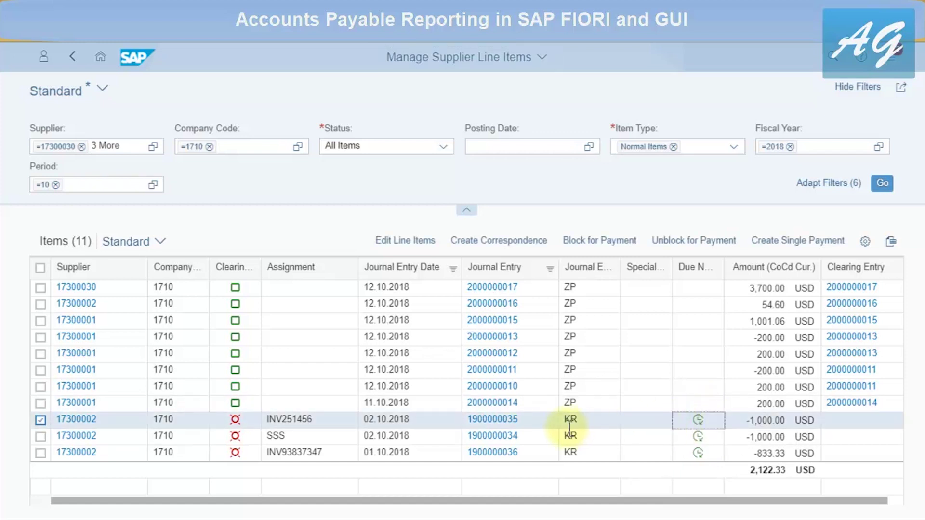
click(504, 421)
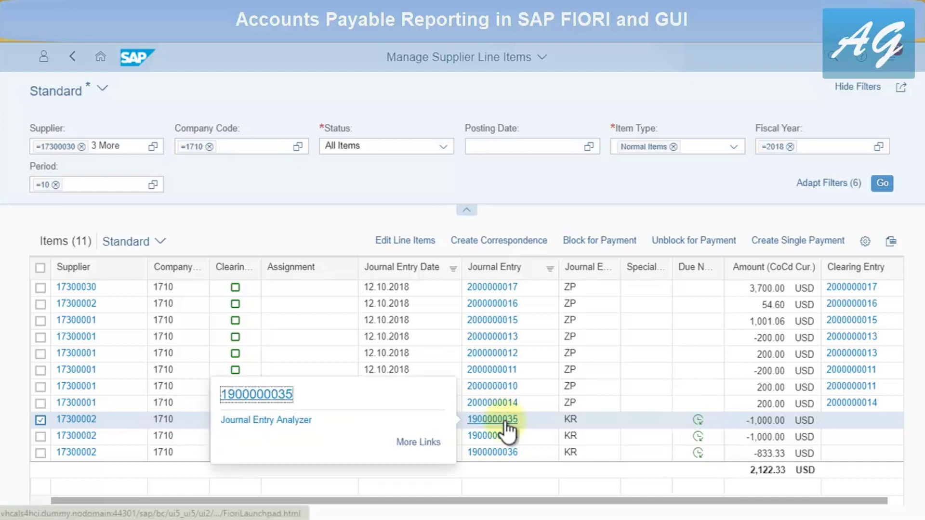
click(266, 393)
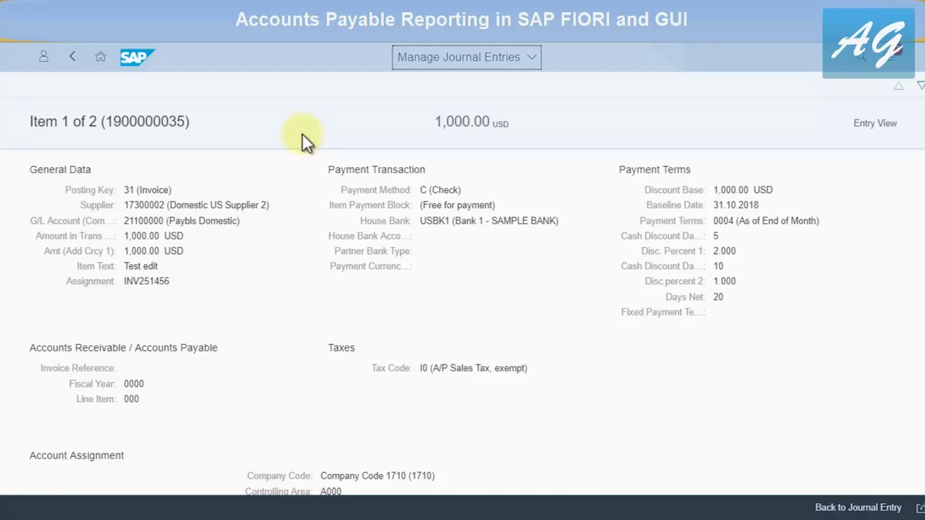
click(77, 54)
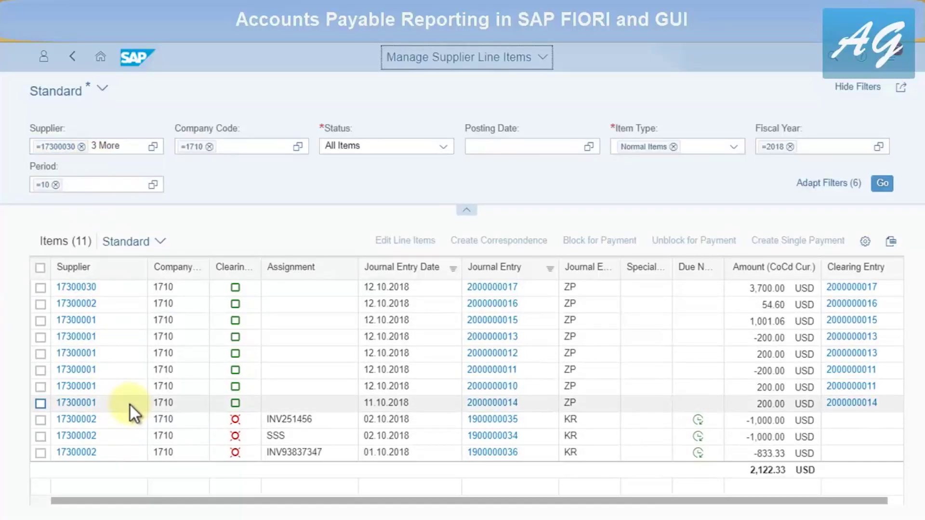
Select invoice items INV251456, SSS and INV93837347 and open Edit Line Items
click(42, 423)
click(41, 438)
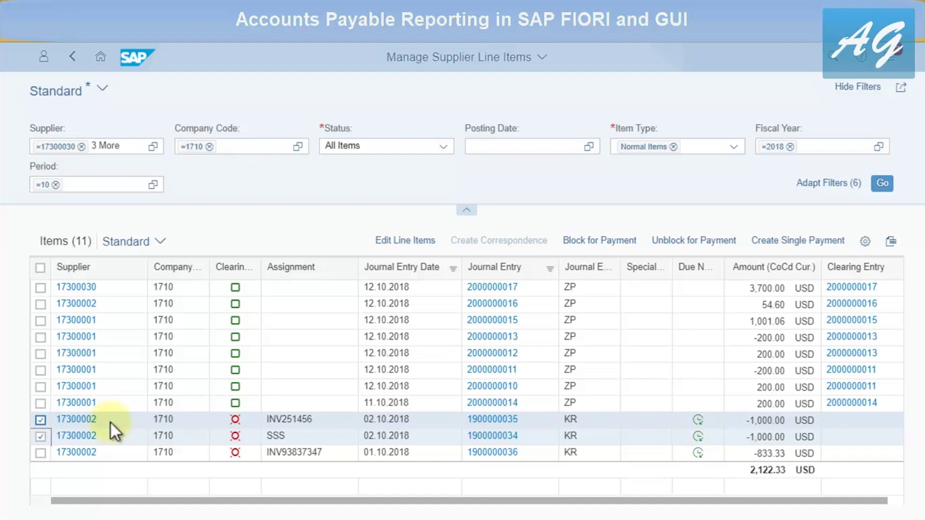
click(41, 453)
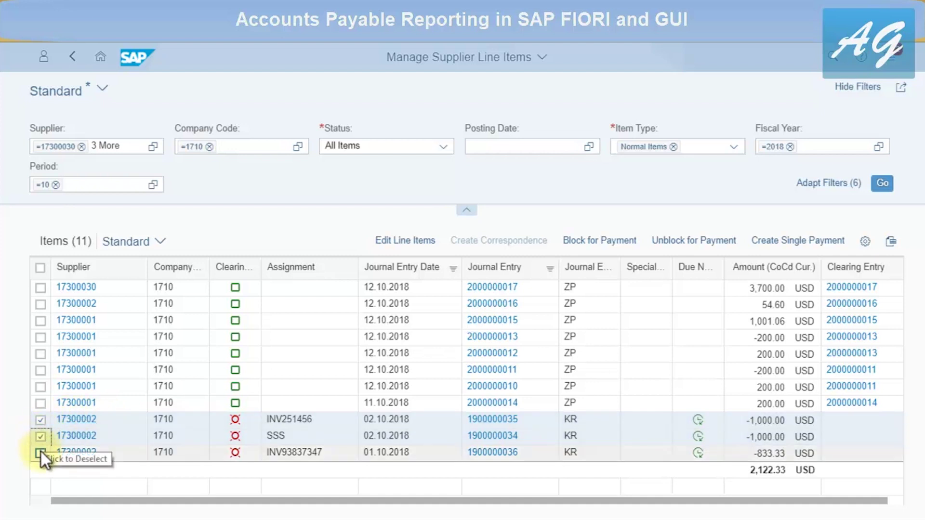
click(41, 452)
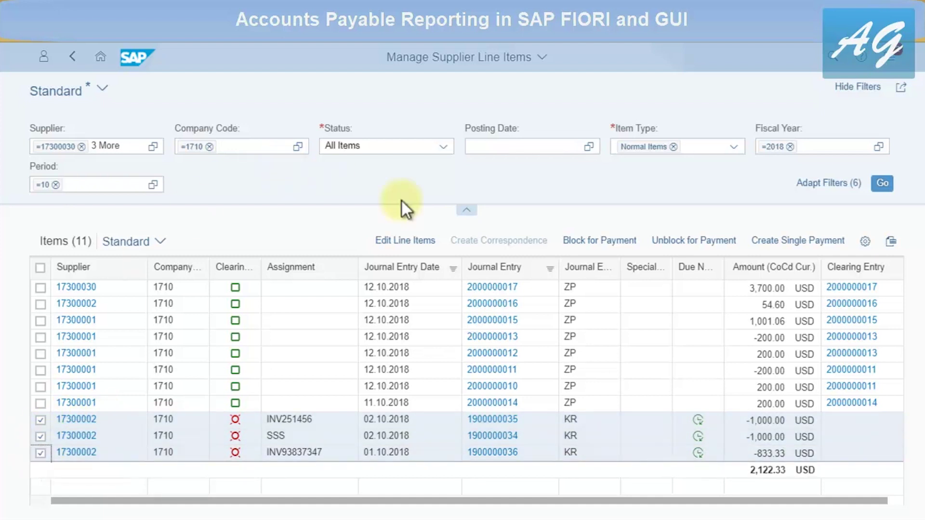
click(412, 242)
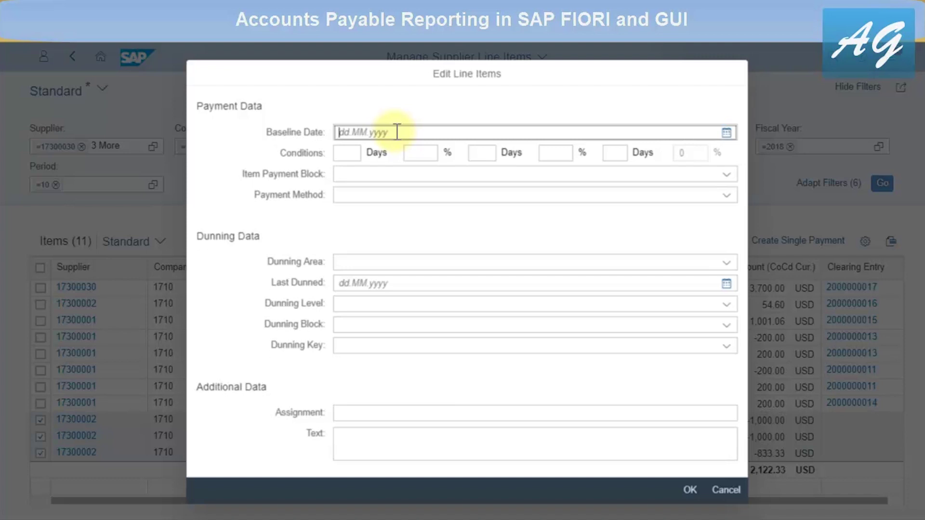
Enter baseline date 31.10.2018 and terms 4 days 2%, 8 days 1%, 10 days net
text(31.10.2018)
click(352, 151)
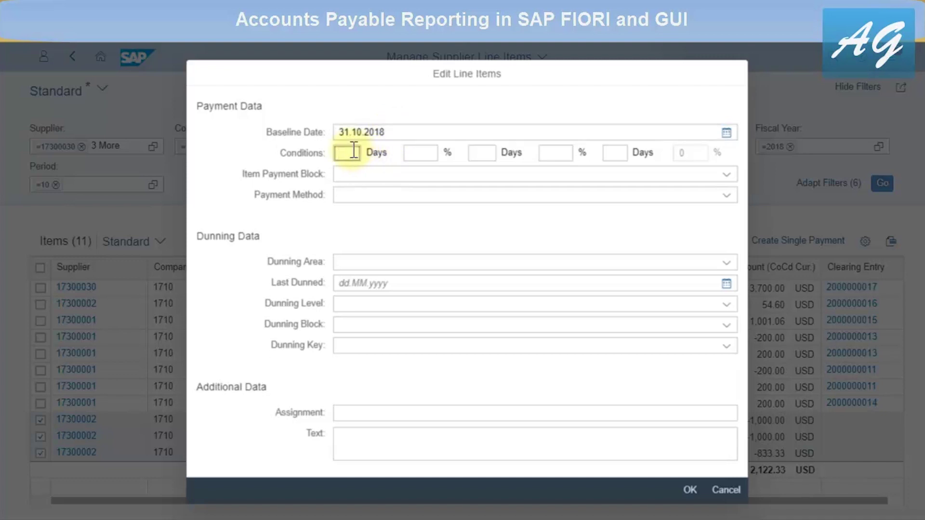
text(4)
key(Tab)
text(2)
key(Tab)
text(8)
key(Tab)
text(1)
key(Tab)
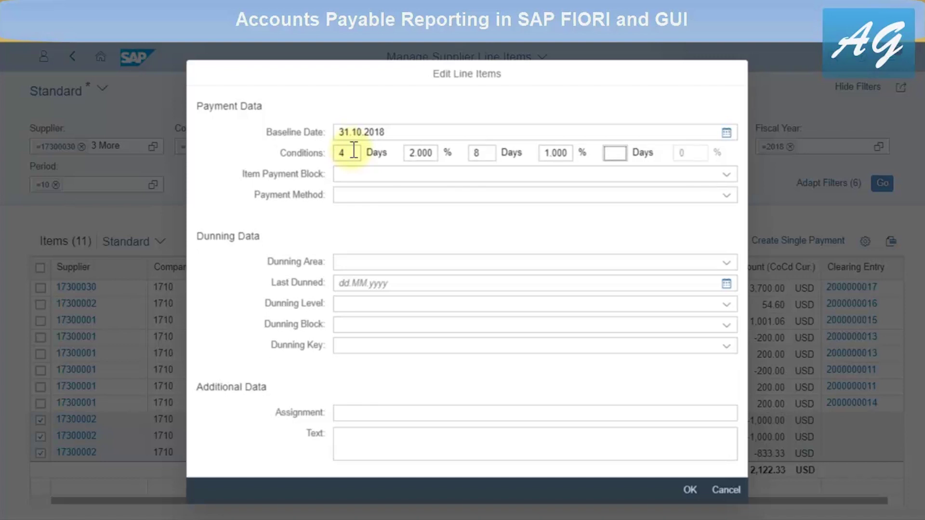
text(10)
Apply the new payment terms to the three selected items
click(416, 413)
click(423, 441)
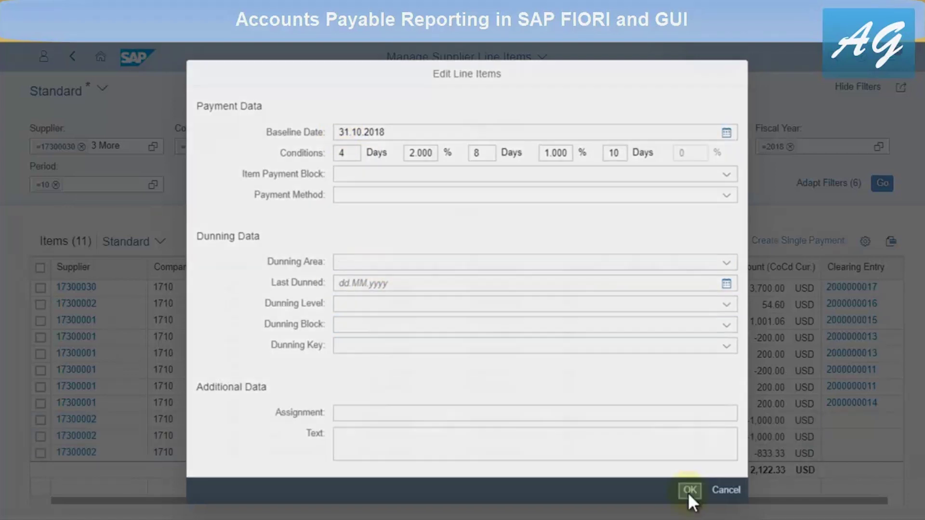
click(689, 493)
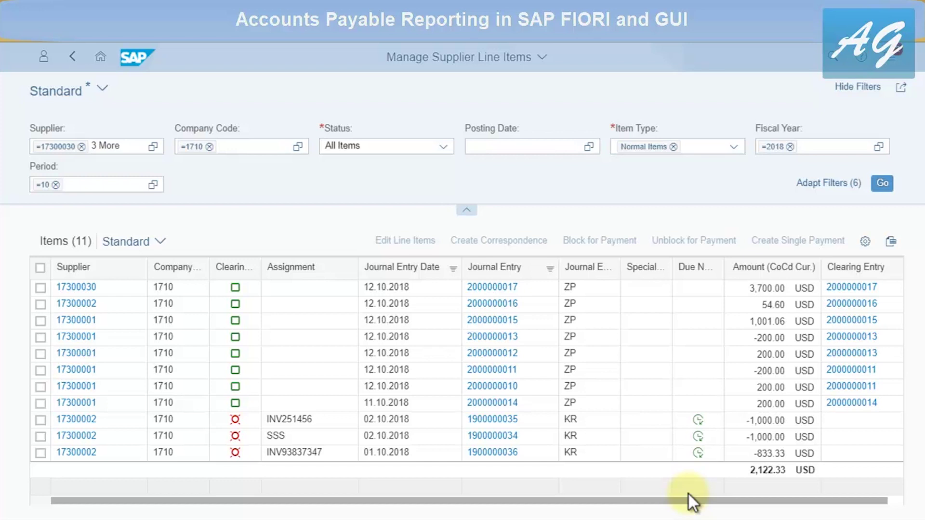
Open Display Item Change Log filtered to company code 1710 Palo Alto
click(99, 55)
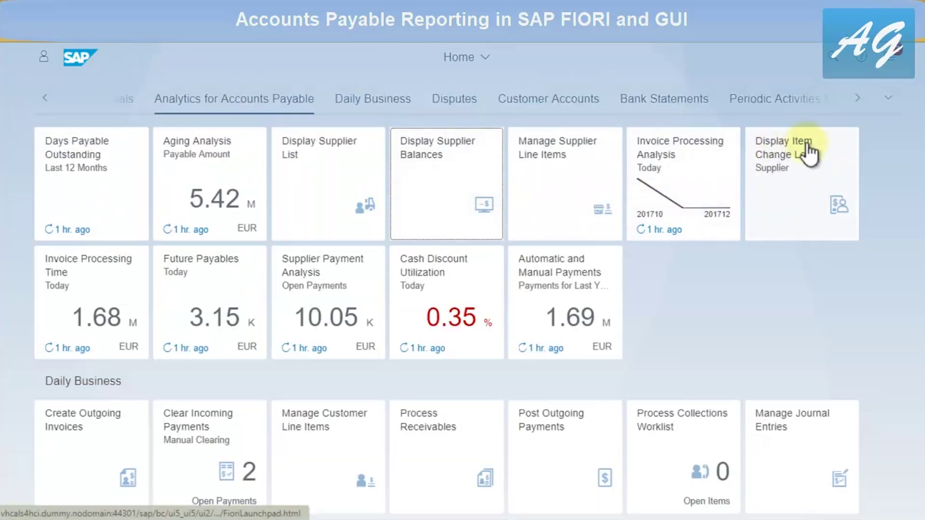
click(811, 185)
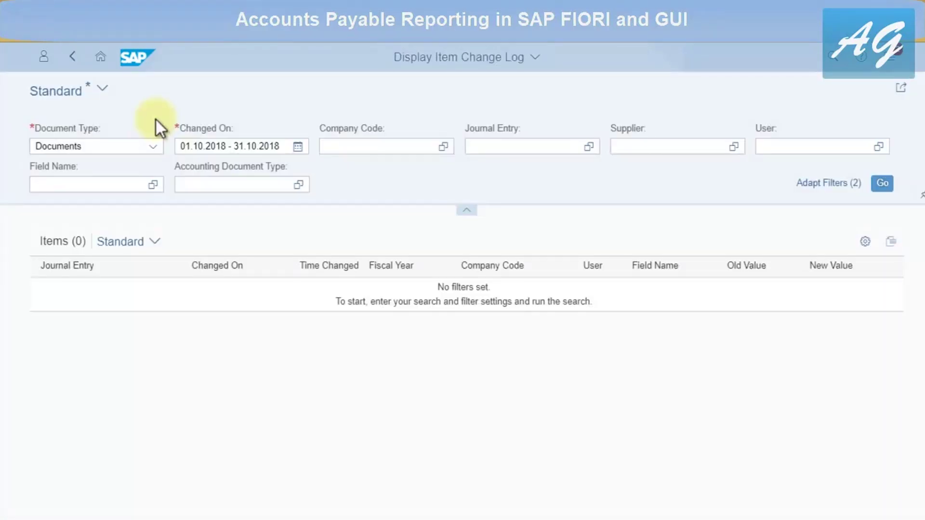
click(343, 146)
text(1710)
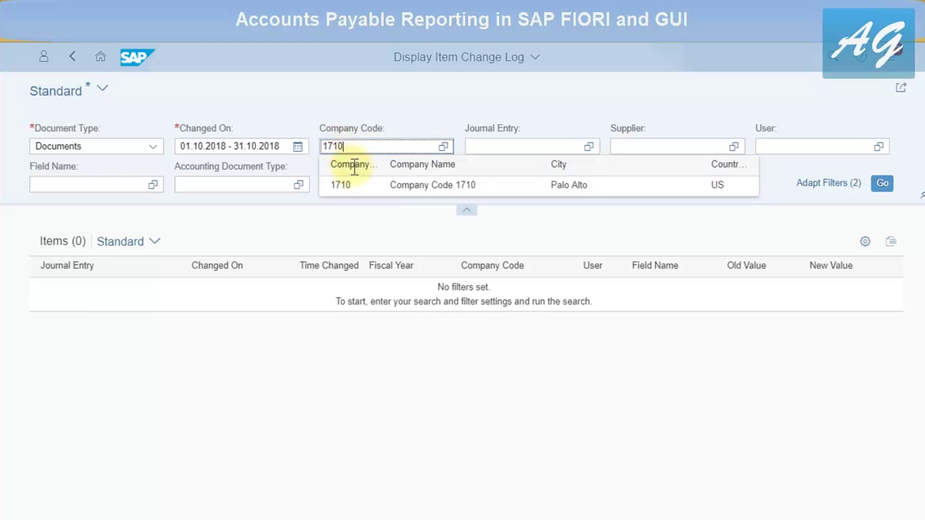
click(362, 185)
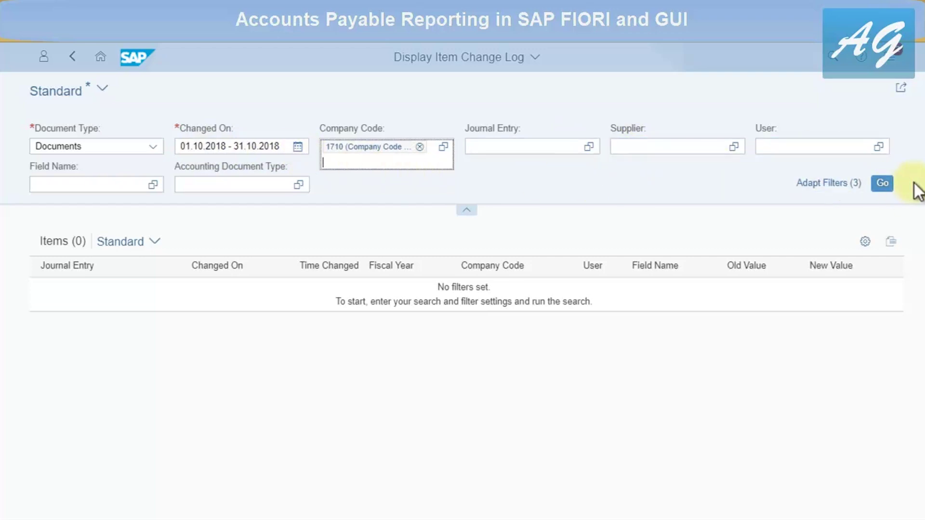
click(883, 186)
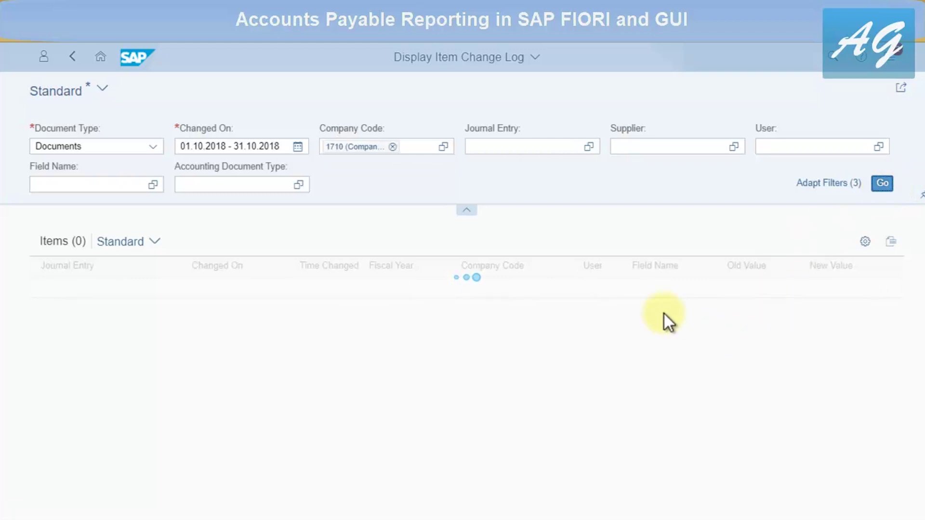
Scroll through the October 2018 item changes, then return to the home page
scroll(664, 314, down, 5)
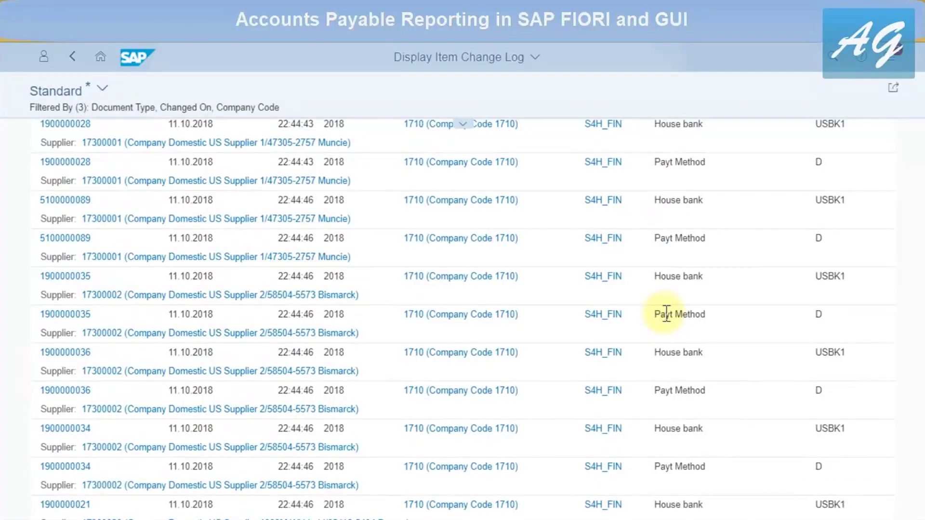
scroll(548, 306, down, 2)
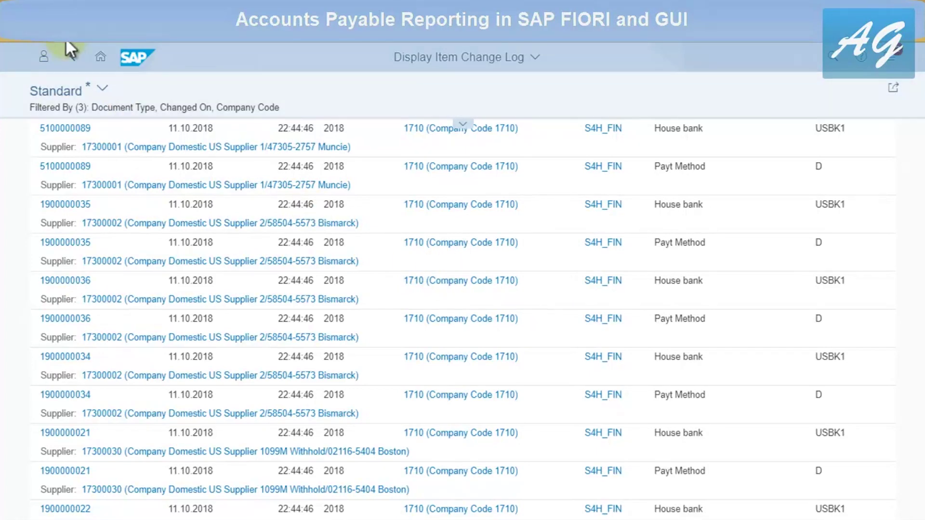
click(100, 56)
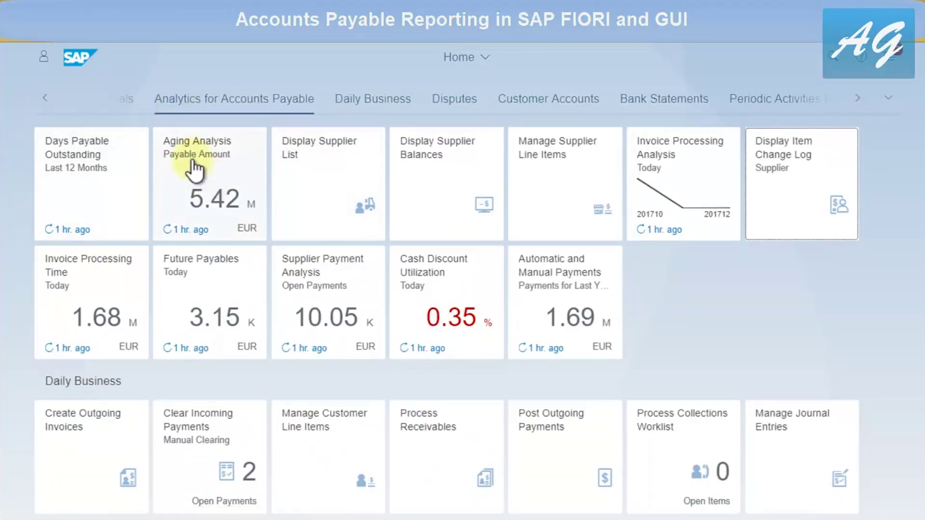
Open the Aging Analysis of payable amounts and expand its filter bar above the chart
click(206, 182)
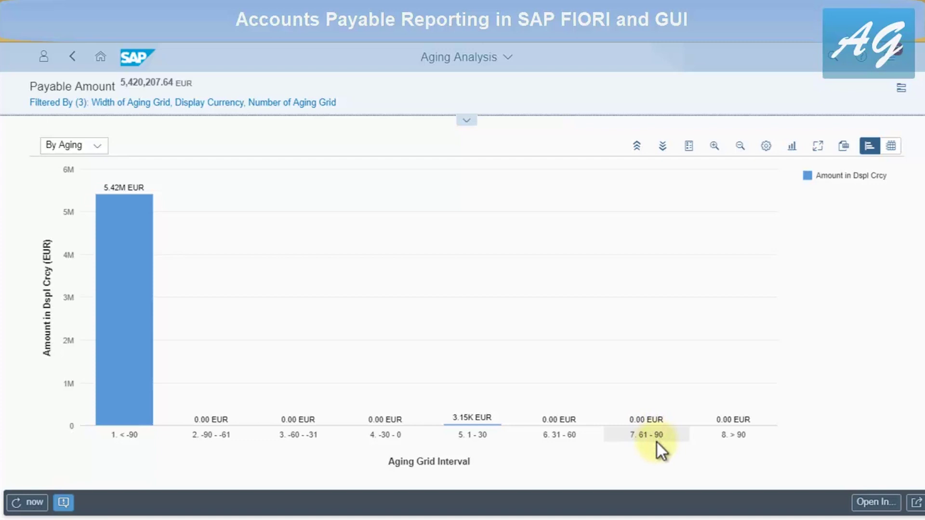
click(901, 88)
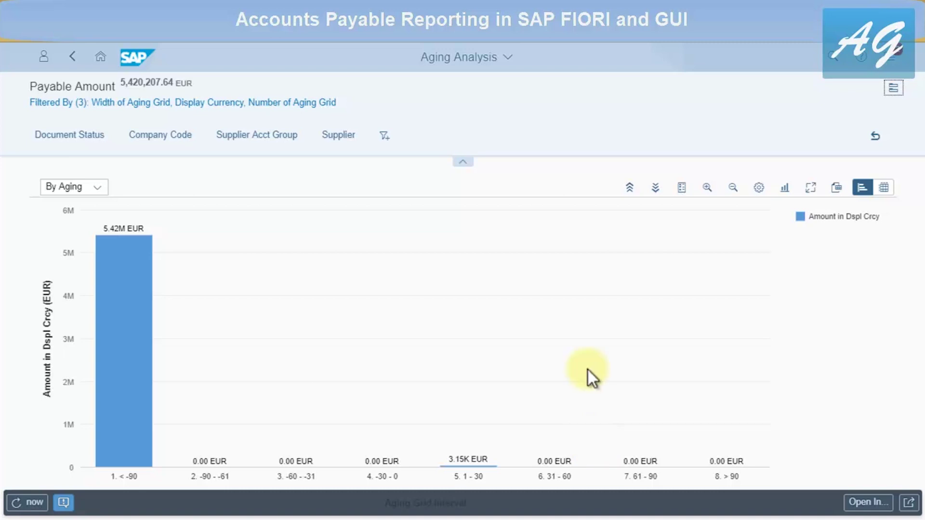
Change Width of Aging Grid from 30 to 7, keep Number of Aging Grid 4, and refresh
click(889, 90)
click(84, 175)
key(Tab)
double_click(63, 176)
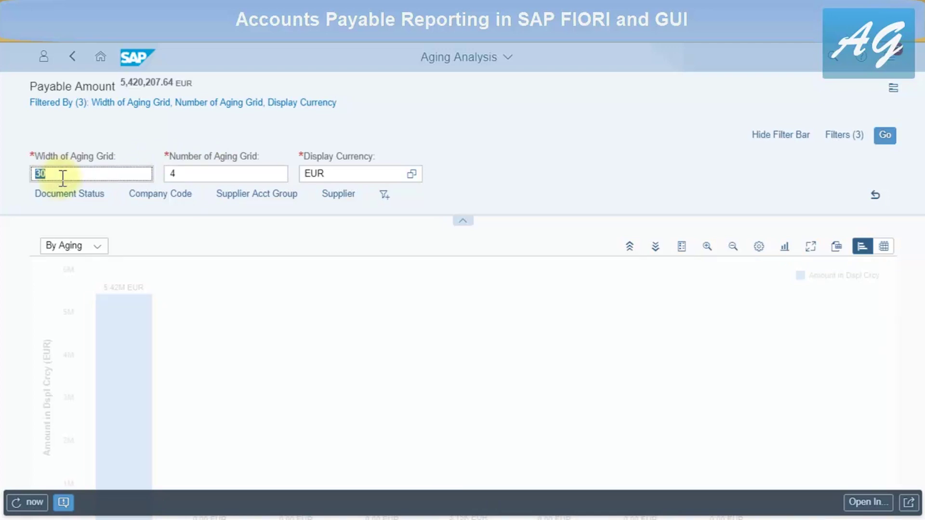
text(7)
click(186, 174)
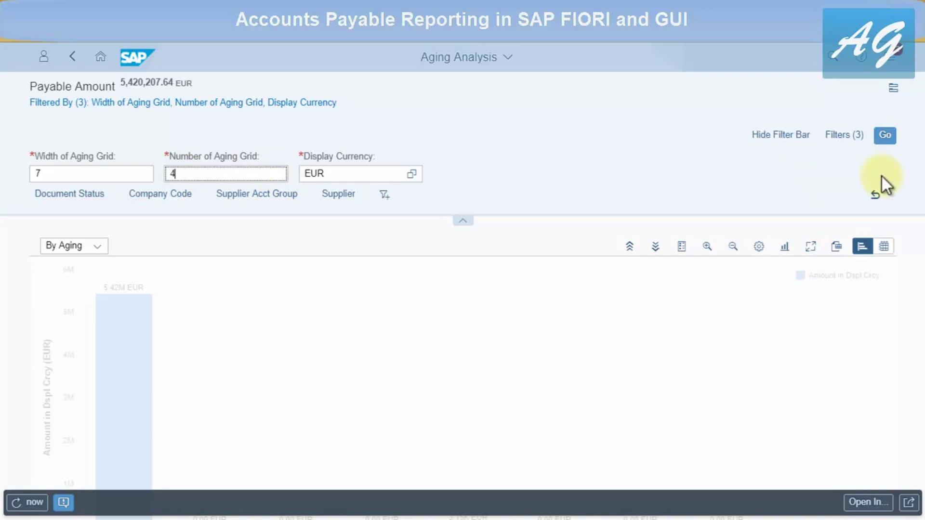
click(885, 135)
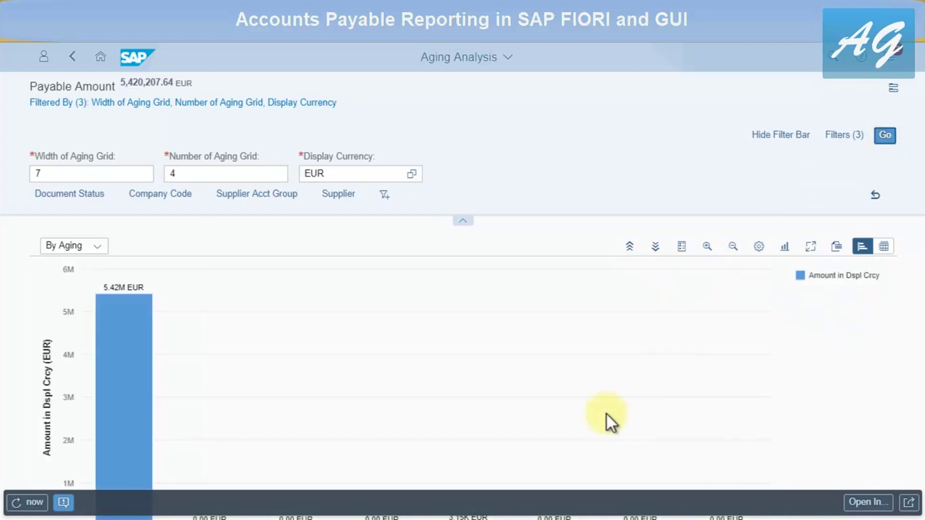
scroll(607, 415, down, 2)
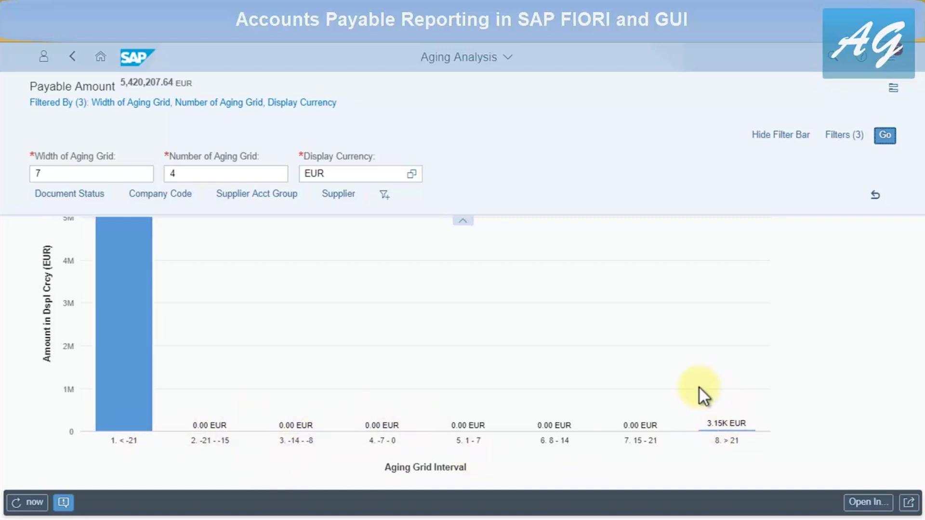
Drill the 5.42M EUR < -21 bucket down By Supplier (Top 10 Payables, Chart)
scroll(356, 360, up, 2)
click(133, 360)
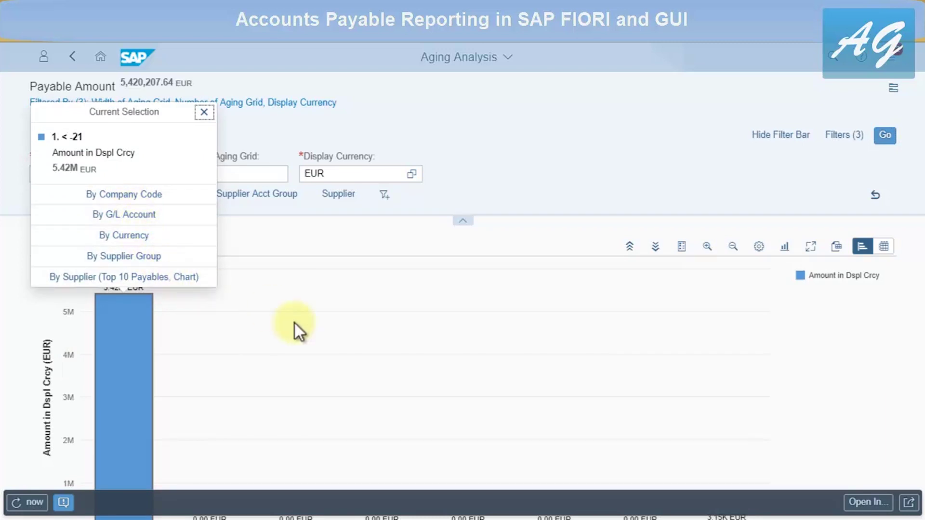
click(314, 342)
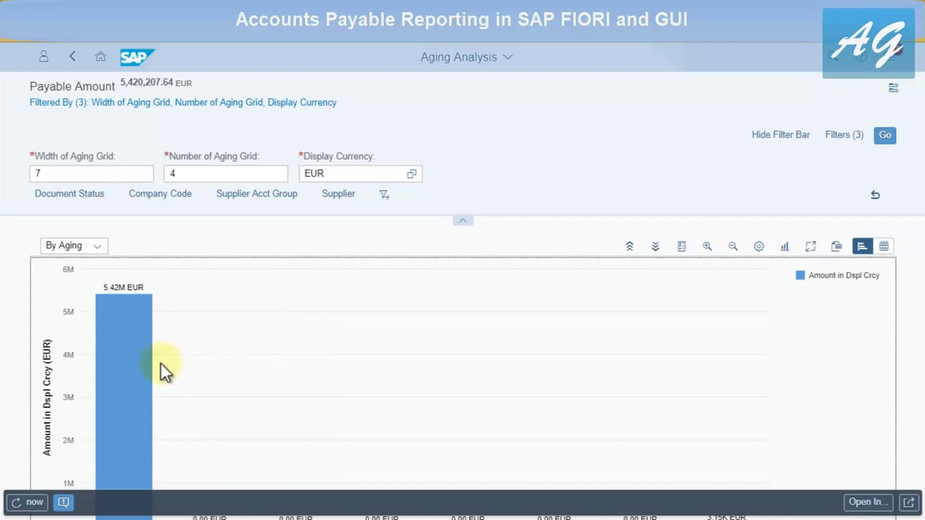
click(142, 359)
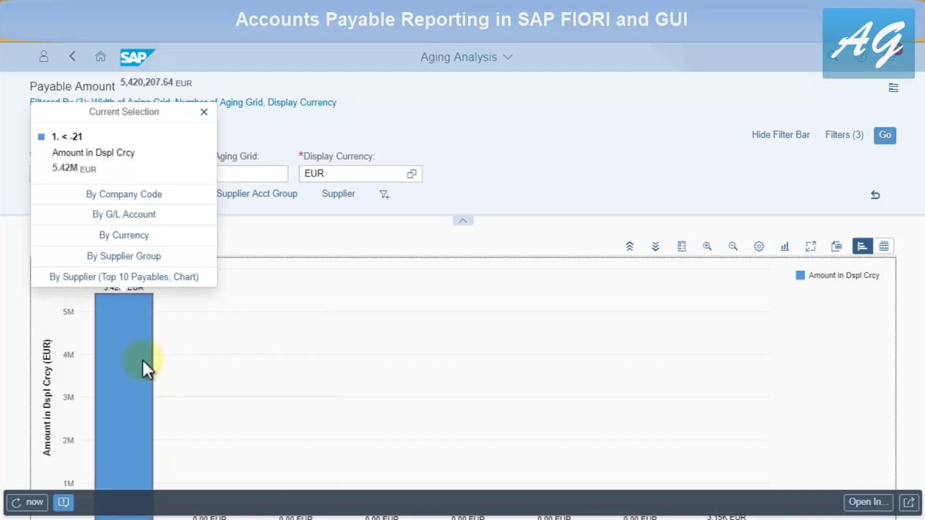
click(124, 277)
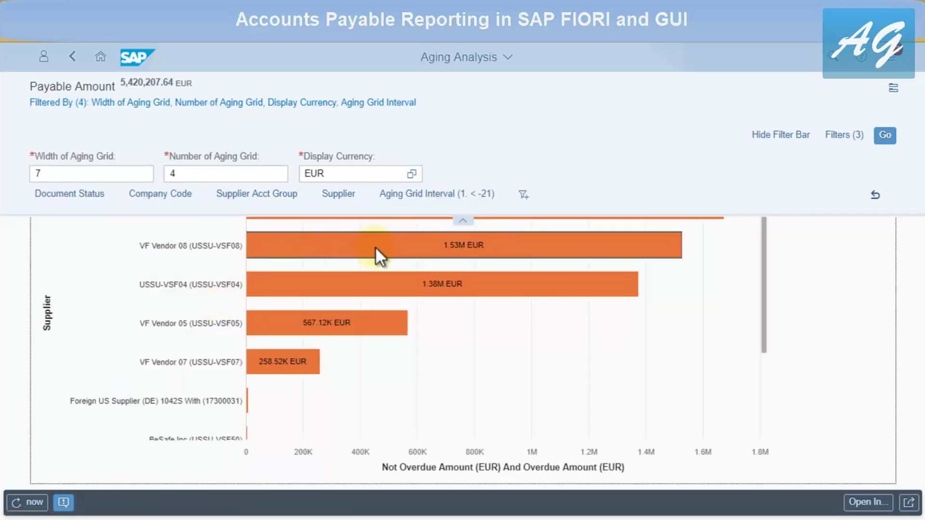
Open Manage Supplier Line Items for VF Vendor 08 from the supplier chart via Open In
click(375, 246)
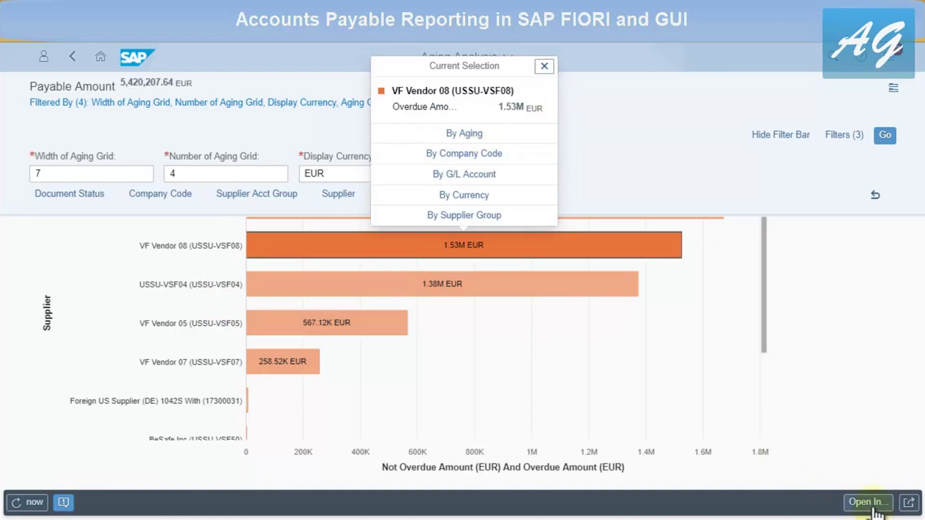
click(869, 502)
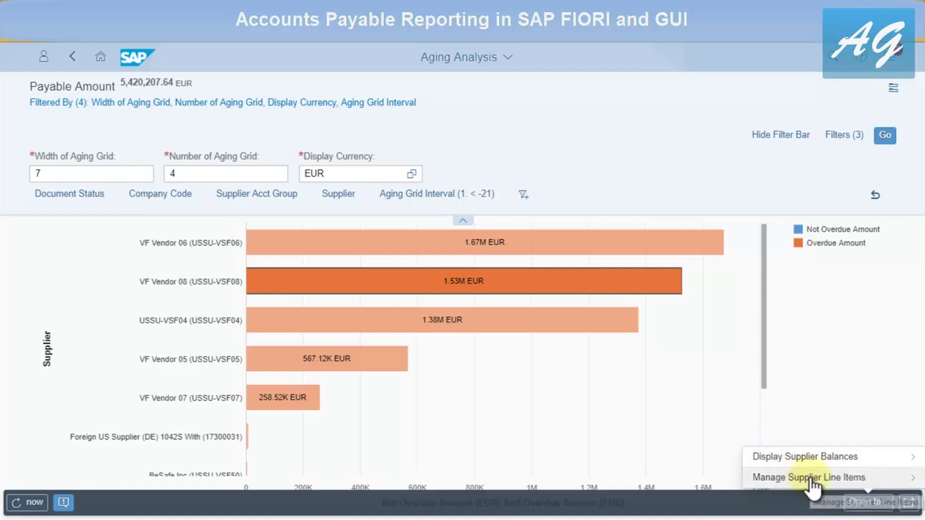
click(823, 478)
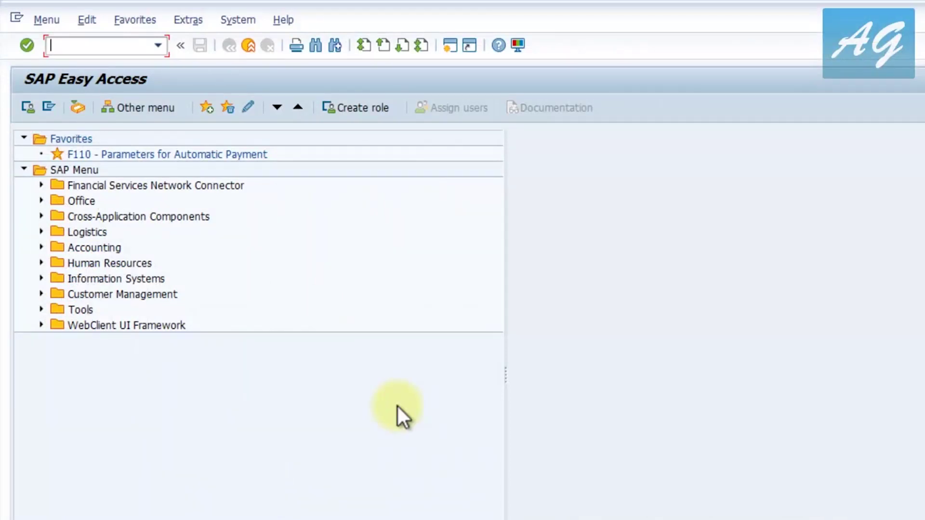
Expand Accounting > Financial Accounting > Accounts Payable in the Easy Access menu
click(79, 247)
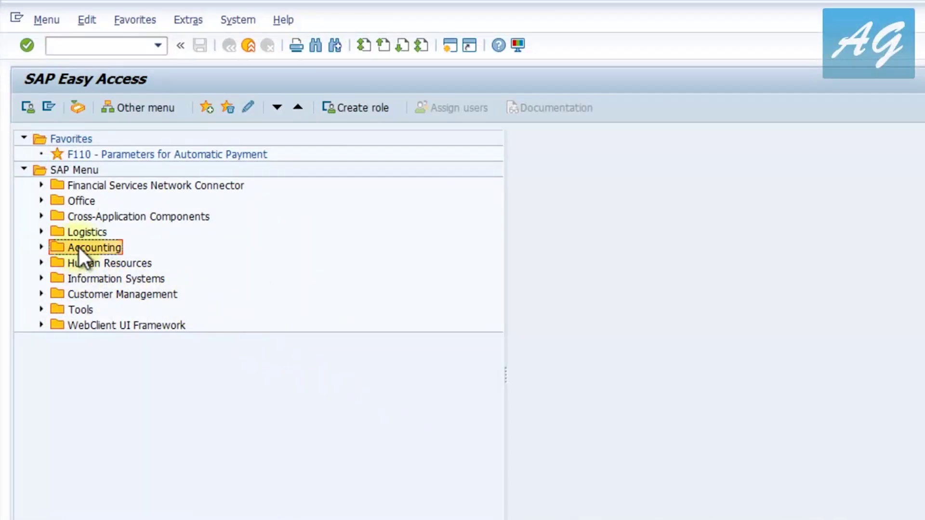
double_click(79, 250)
double_click(79, 255)
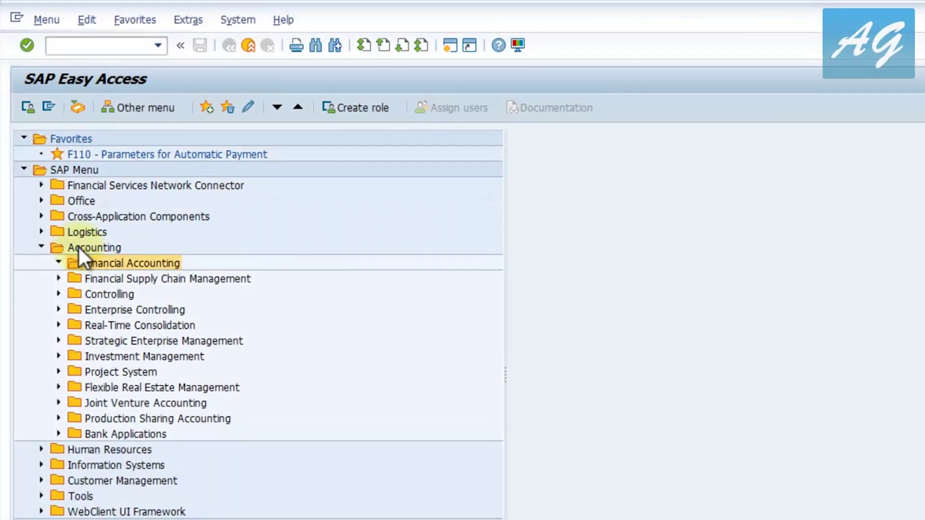
key(Down)
key(Down)
key(Down)
key(Right)
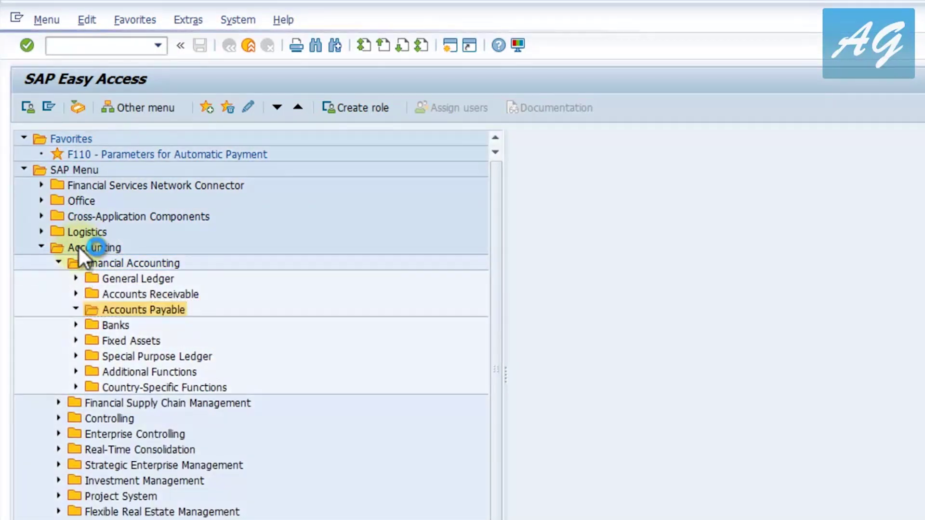
key(Down)
key(Down)
key(Down)
key(Down)
key(Down)
key(Down)
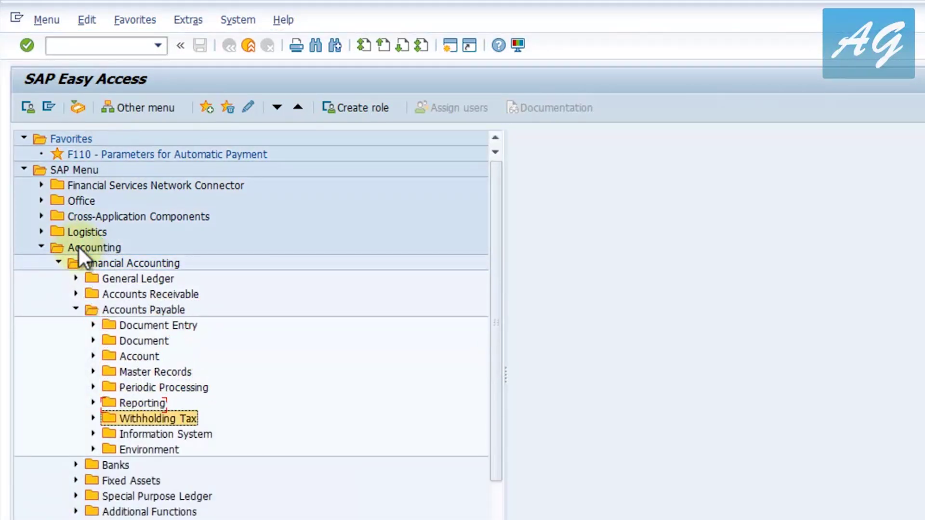
Expand Information System > Reports > Vendors: Items and run Due Date Analysis for Open Items
key(Down)
key(Down)
key(Right)
key(Down)
key(Right)
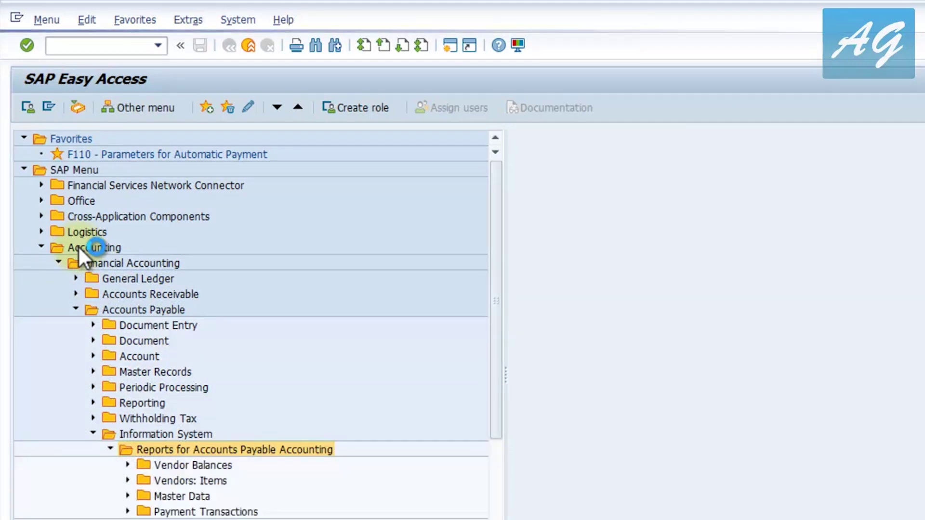
key(Down)
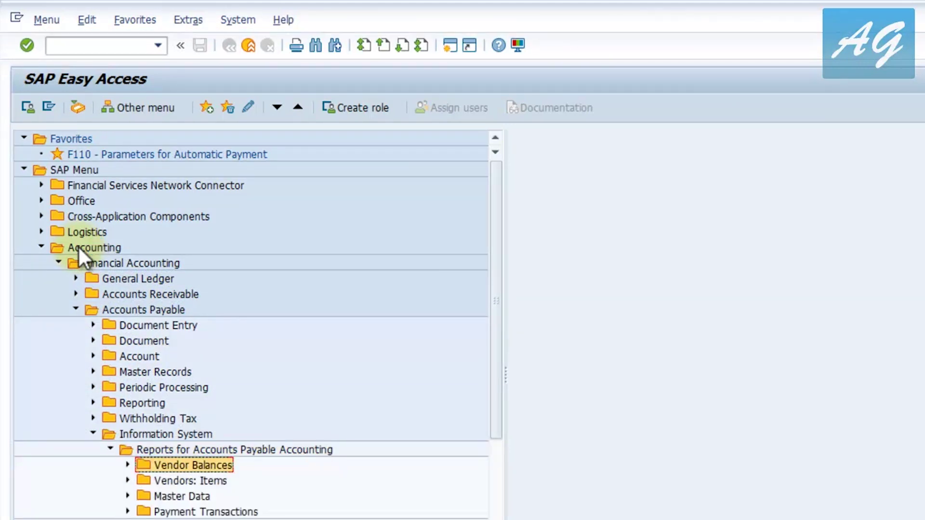
key(Down)
key(Down)
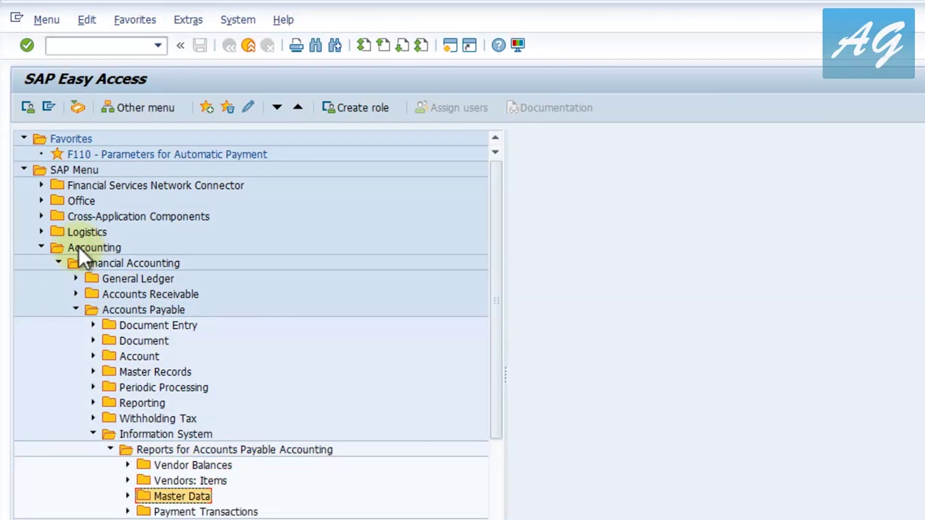
key(Up)
key(Up)
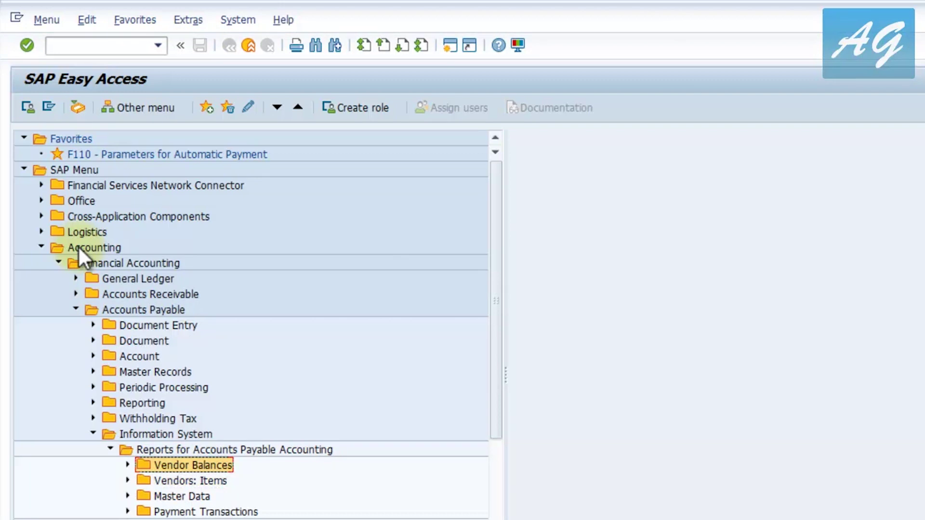
key(Down)
key(Right)
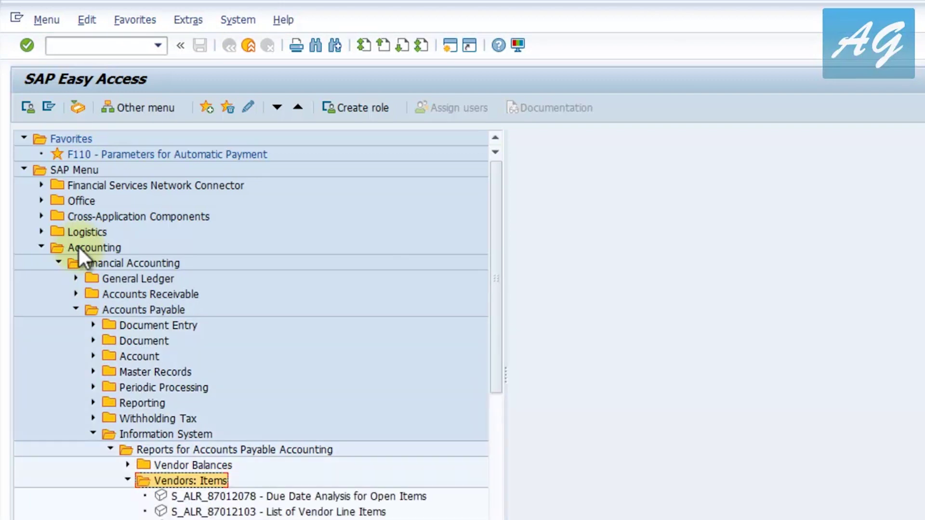
key(Down)
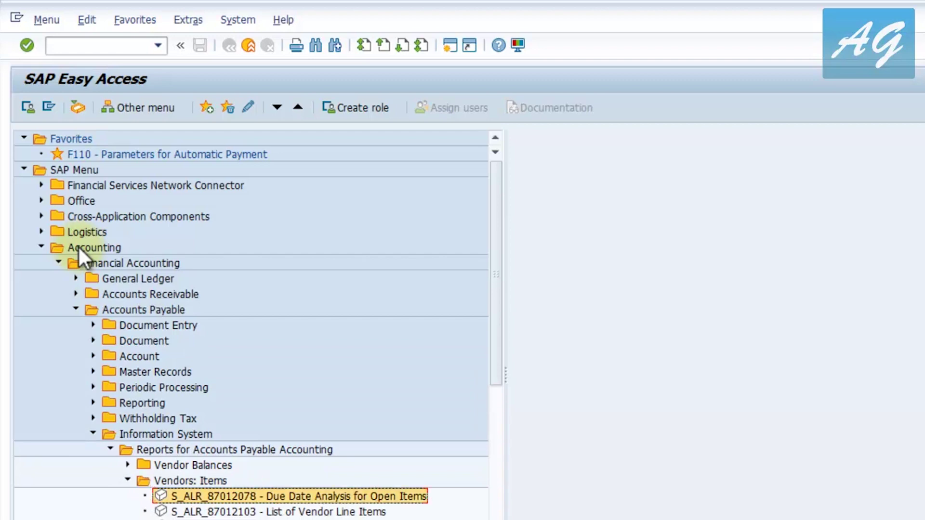
key(Return)
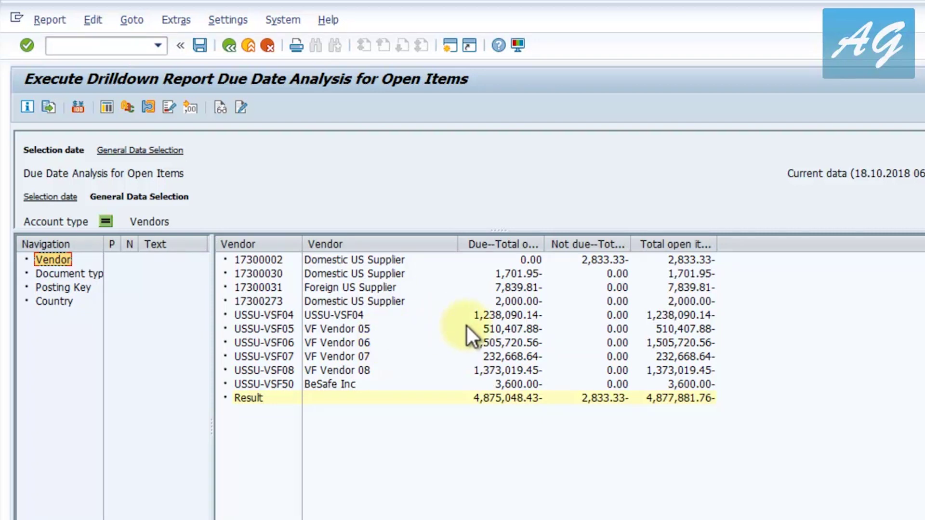
Select the 1,238,090.14- overdue amount and call up its Select Report dialog
click(501, 316)
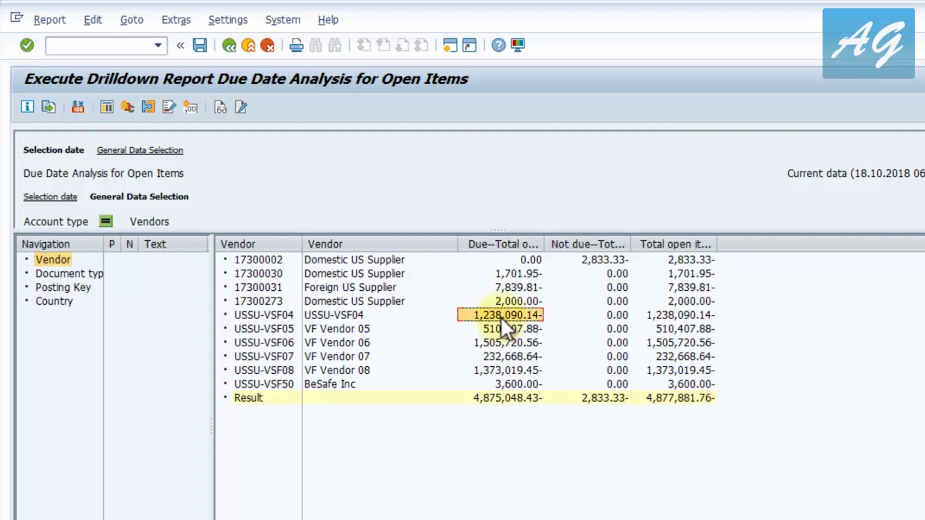
click(106, 109)
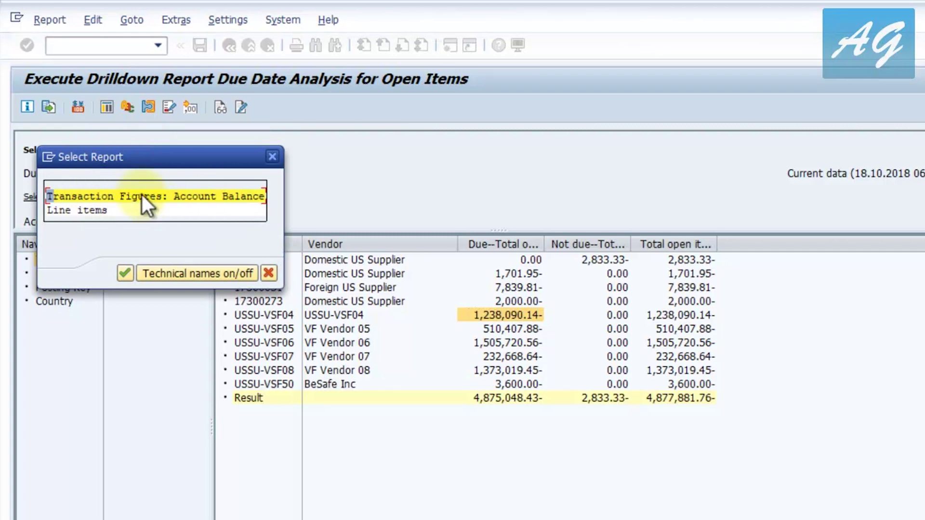
View the vendor's Transaction Figures: Account Balance, then exit it answering Yes
double_click(131, 202)
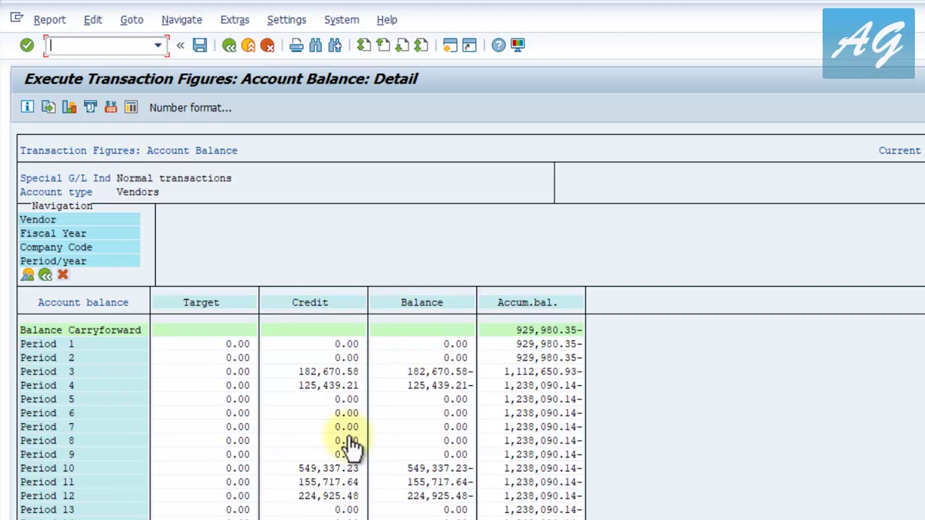
key(F3)
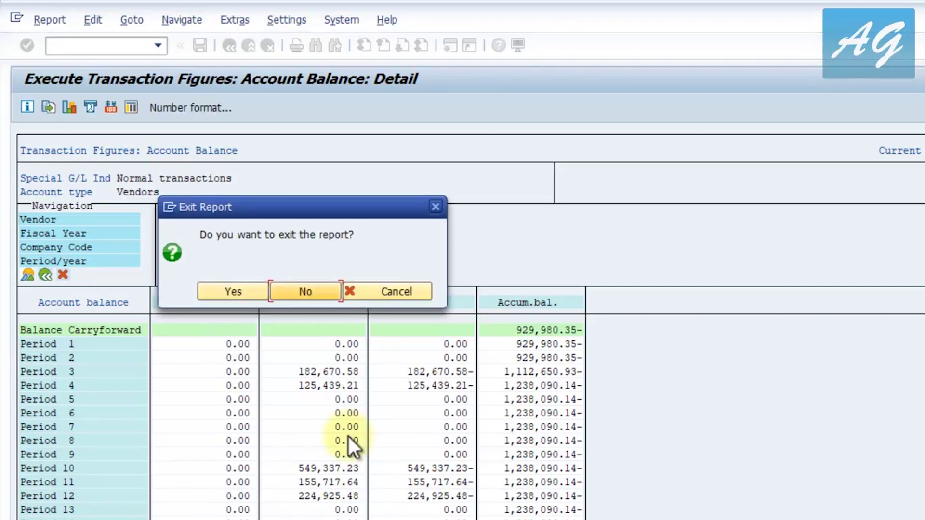
click(239, 290)
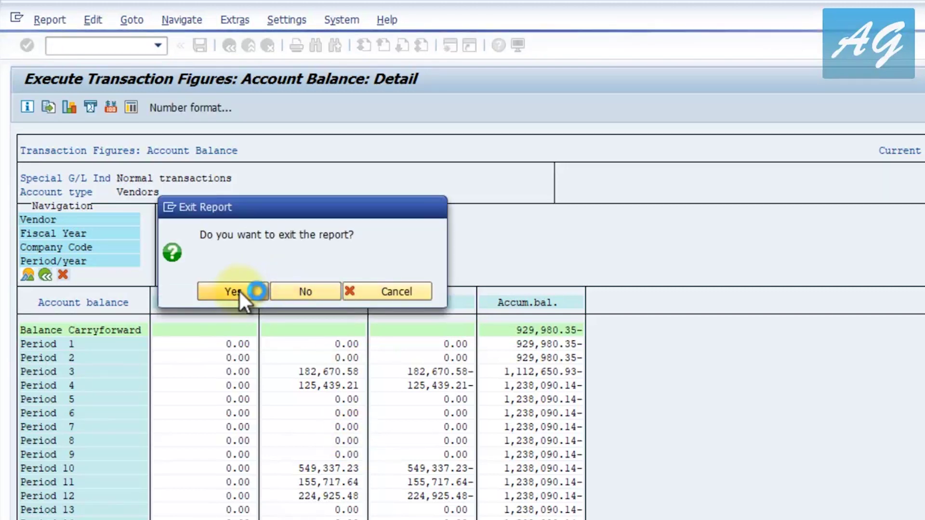
Leave the due date analysis, saving the report data, and return to Easy Access
key(F3)
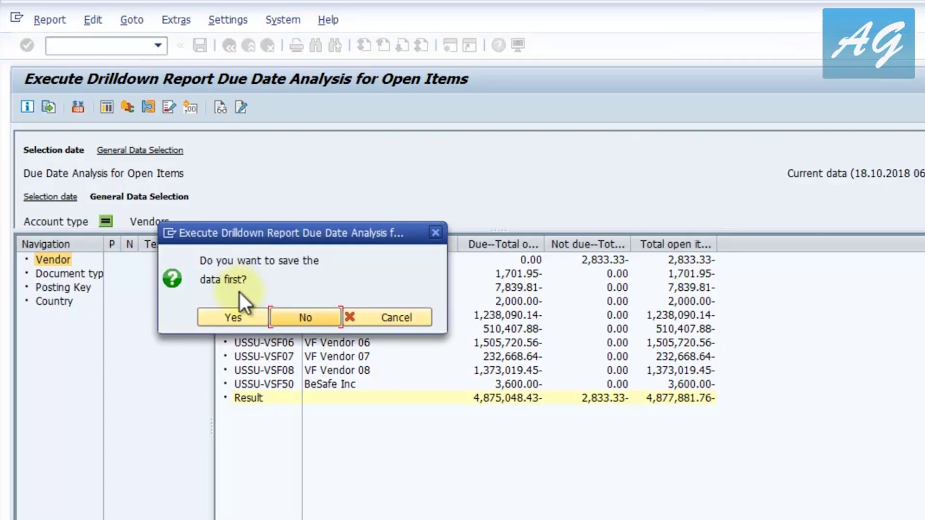
click(233, 312)
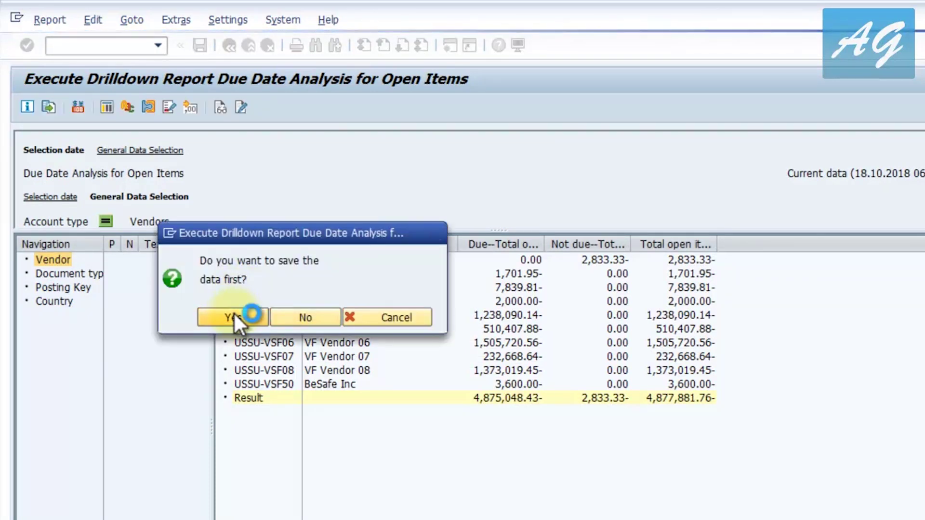
key(F3)
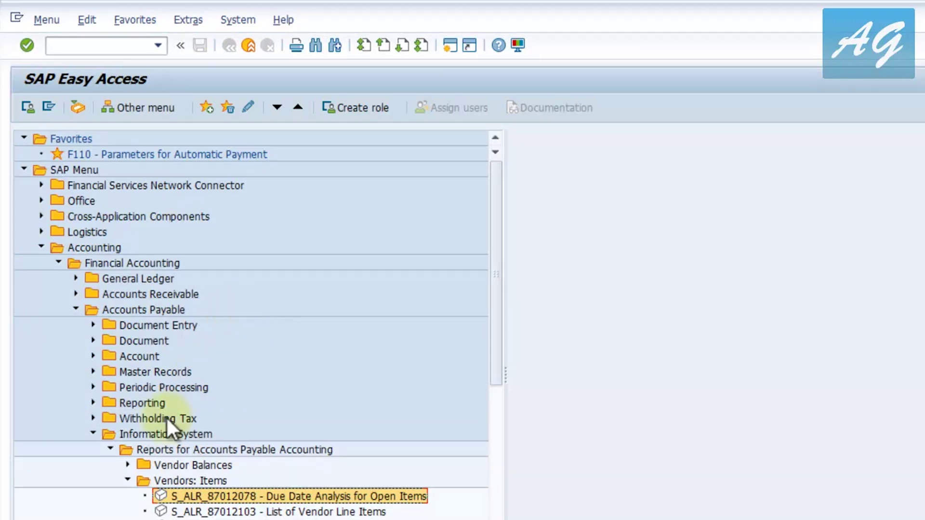
Collapse the report folders, expand Master Records, and launch FK04 Display Changes
click(129, 478)
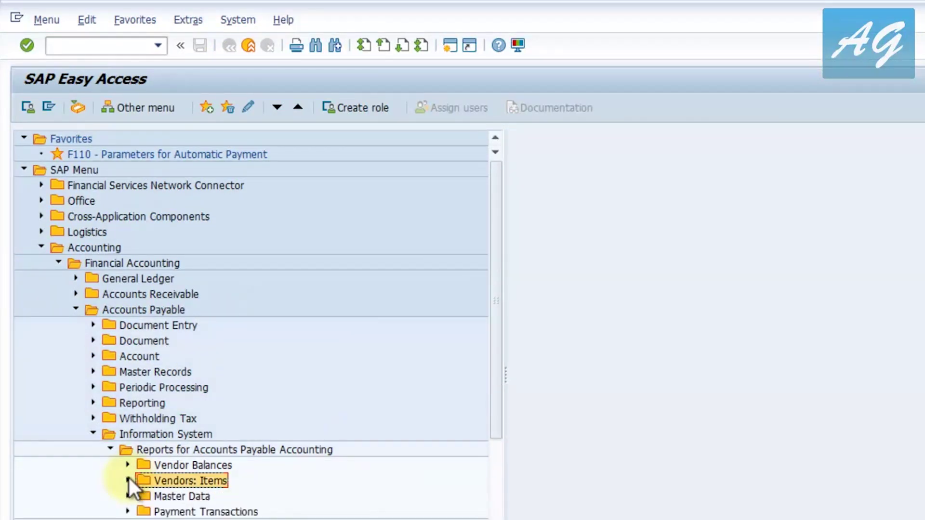
click(110, 450)
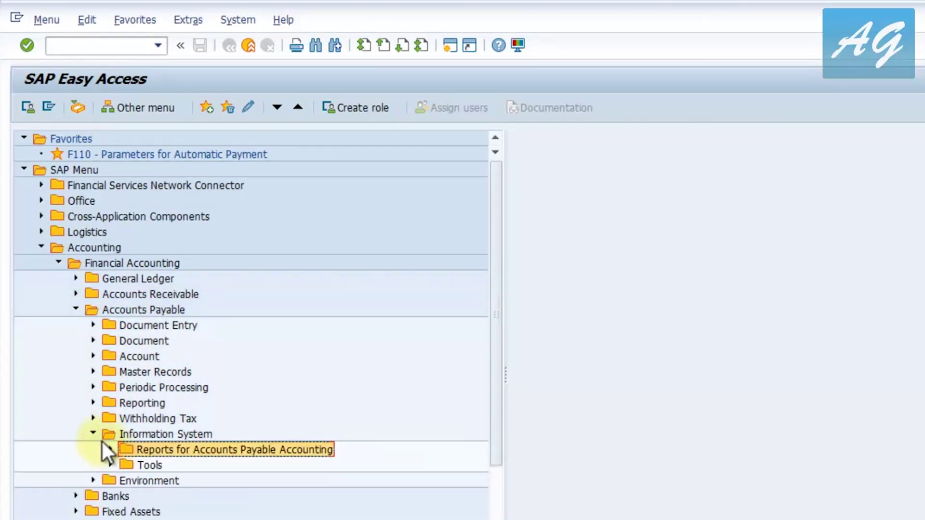
click(92, 430)
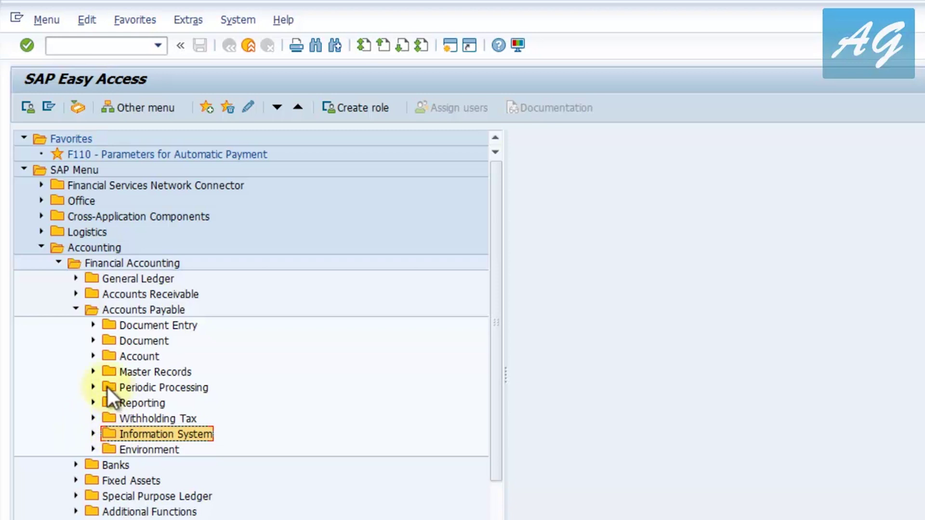
click(94, 371)
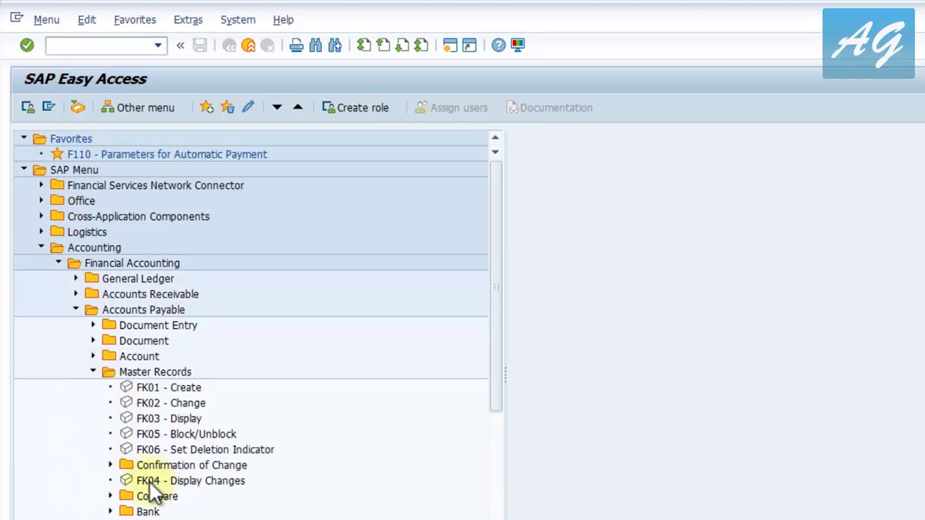
double_click(210, 484)
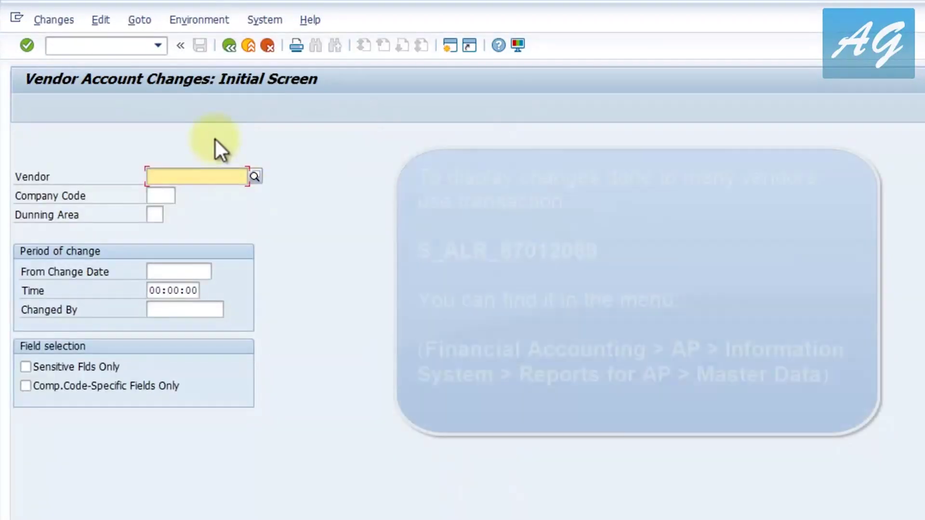